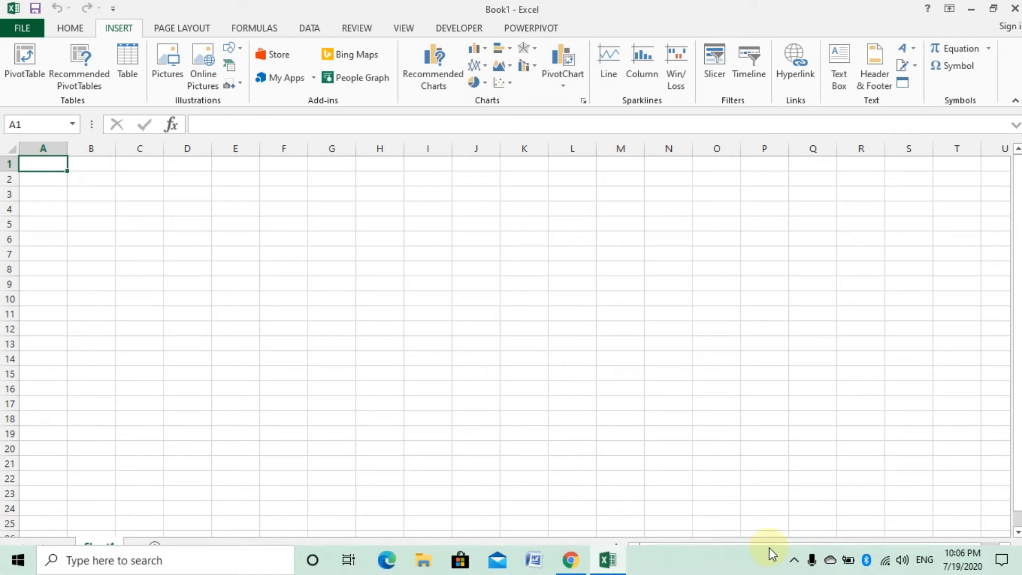
{"action": "left_click", "coordinate": [791, 560]}
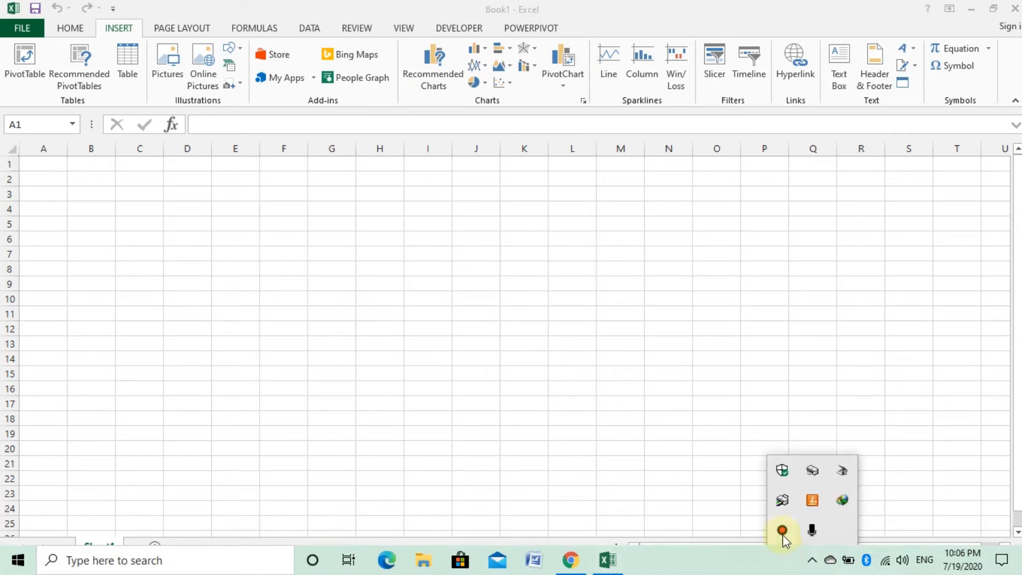
{"action": "left_click", "coordinate": [782, 530]}
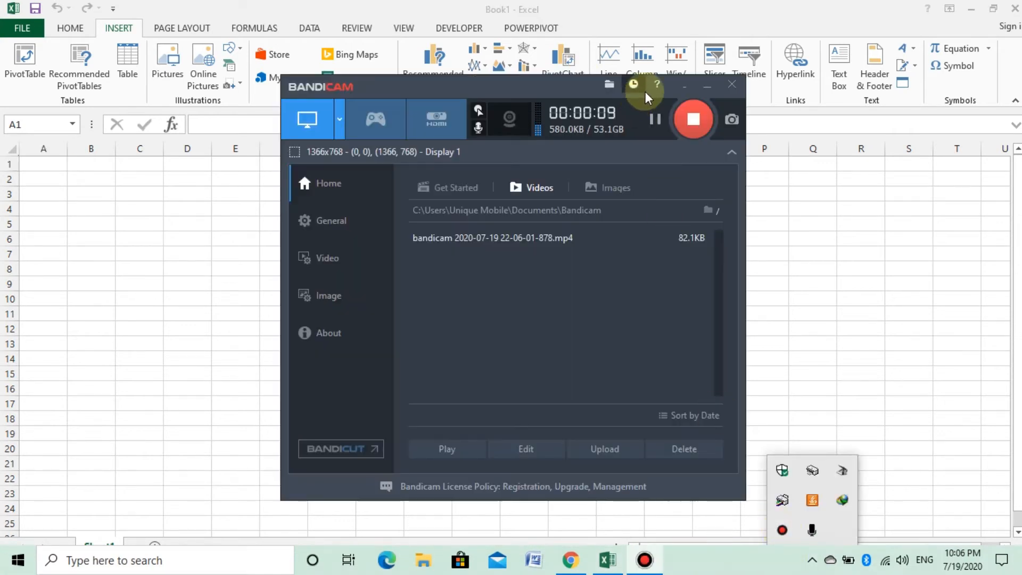
{"action": "left_click", "coordinate": [706, 84]}
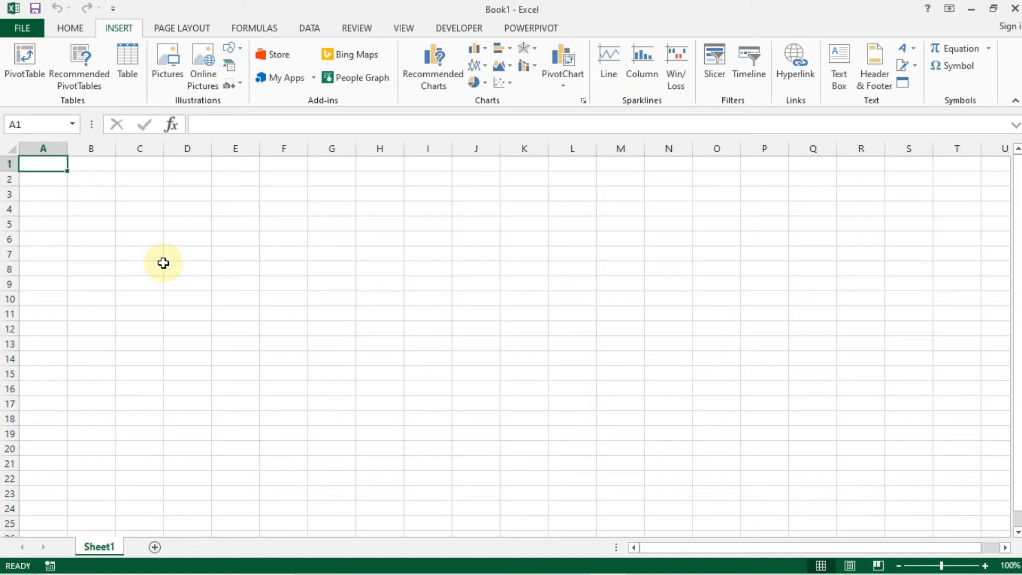
Enter "Hyperlink" in cell A1 and "Vetendra TechEdu" in A2, and fit column A's width to its contents
{"action": "double_click", "coordinate": [31, 164]}
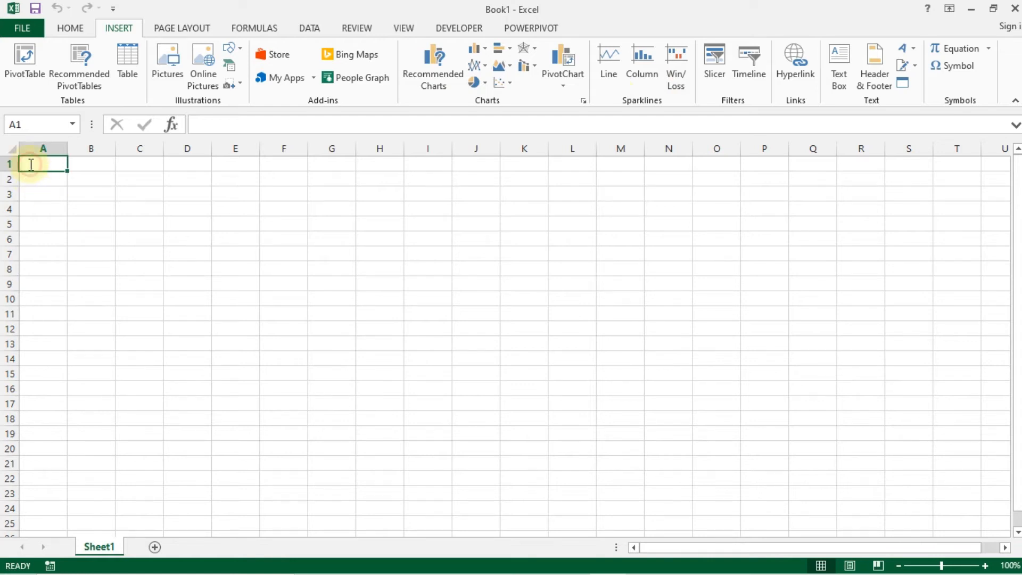
{"action": "type", "text": "Hyperlink"}
{"action": "key", "text": "Return"}
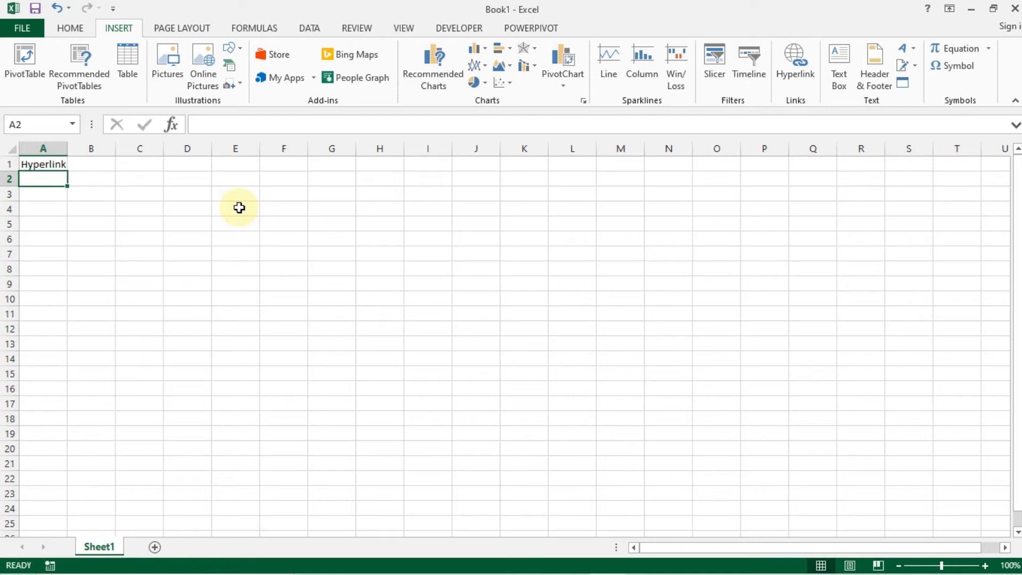
{"action": "type", "text": "Veten"}
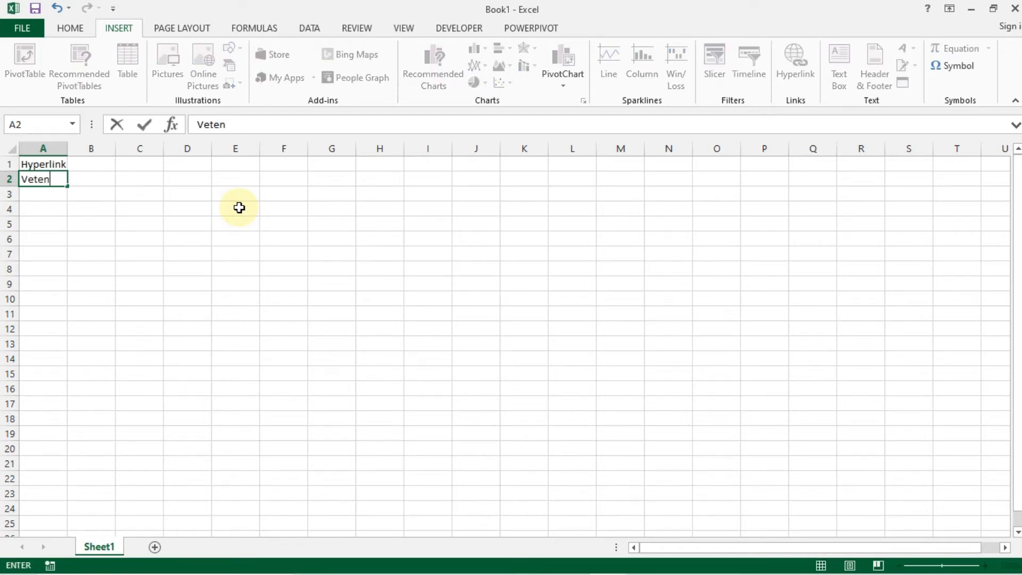
{"action": "type", "text": "dra TechEdu"}
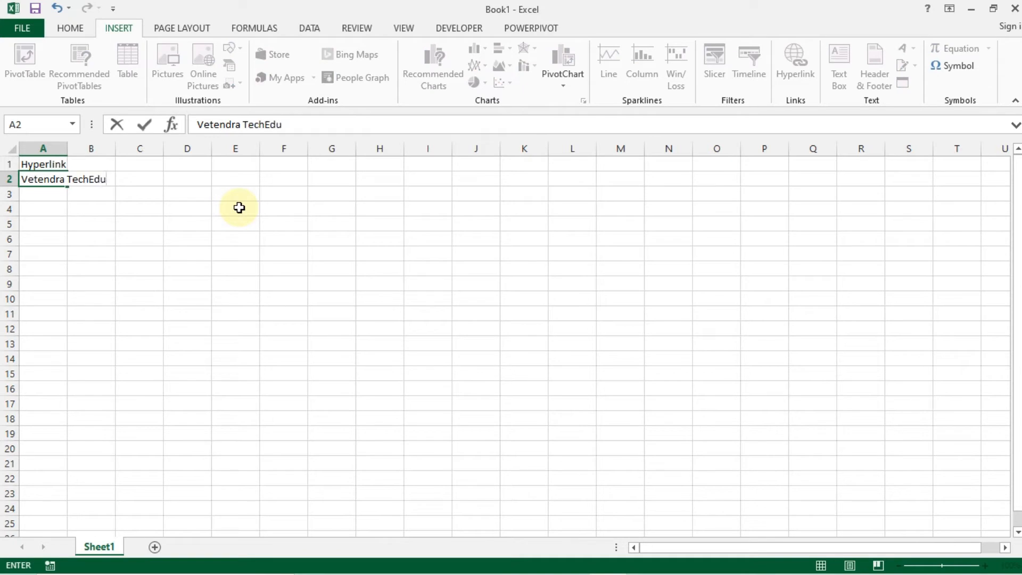
{"action": "key", "text": "Return"}
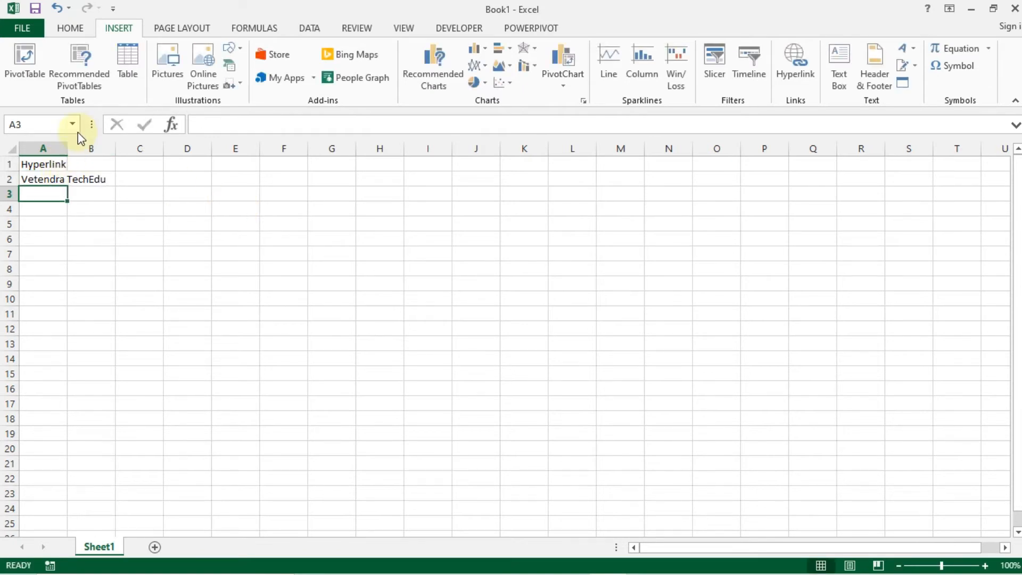
{"action": "left_click_drag", "start_coordinate": [69, 144], "coordinate": [69, 144]}
{"action": "double_click", "coordinate": [69, 145]}
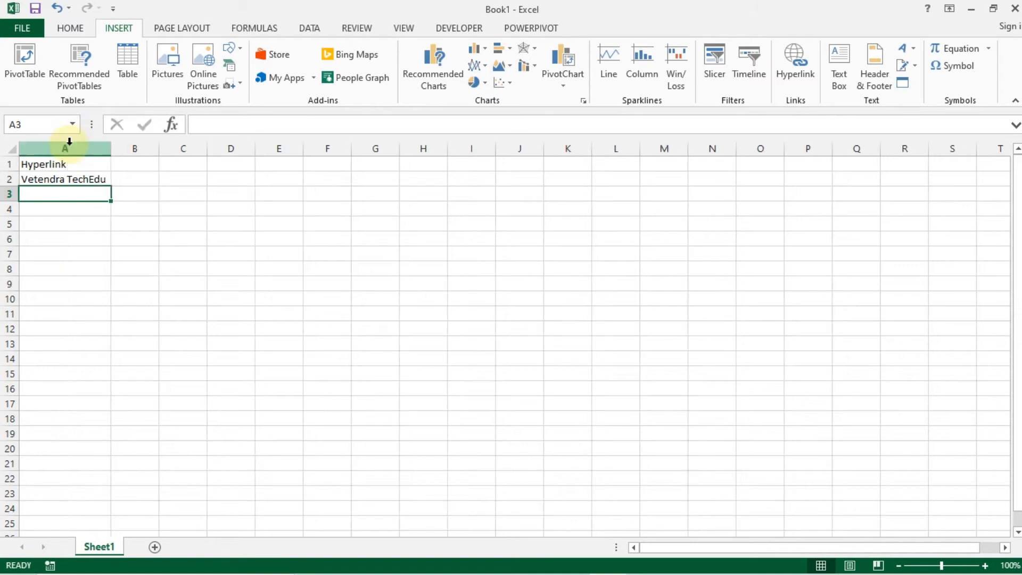
Start inserting a hyperlink on cell A2, which holds the text "Vetendra TechEdu"
{"action": "left_click", "coordinate": [34, 178]}
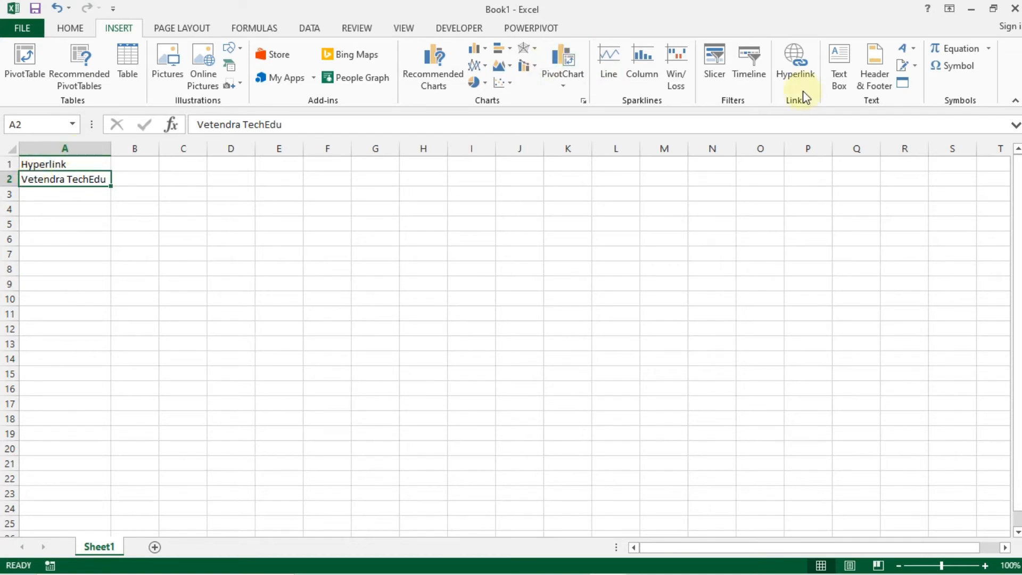
{"action": "left_click", "coordinate": [793, 70]}
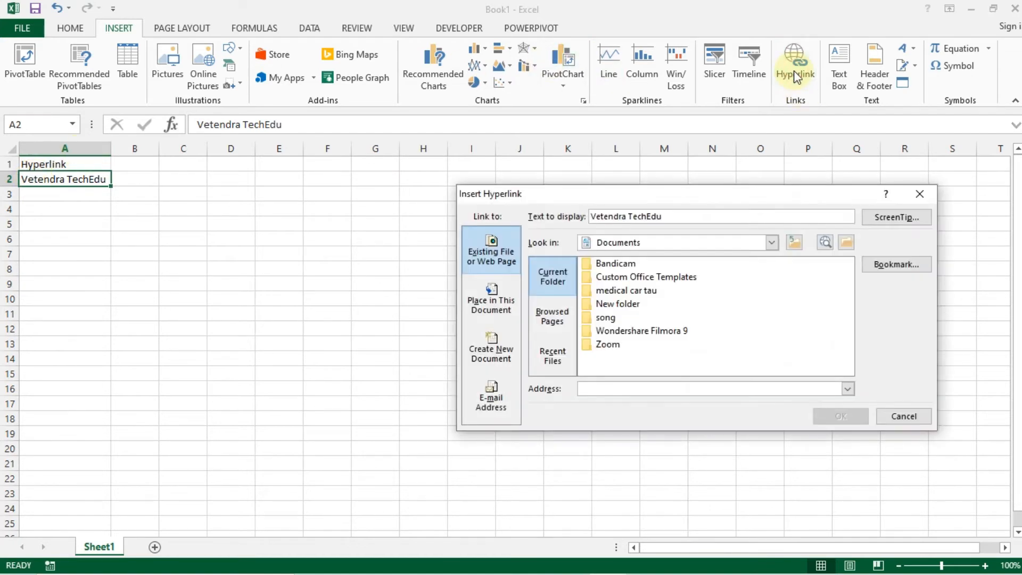
{"action": "left_click", "coordinate": [926, 196]}
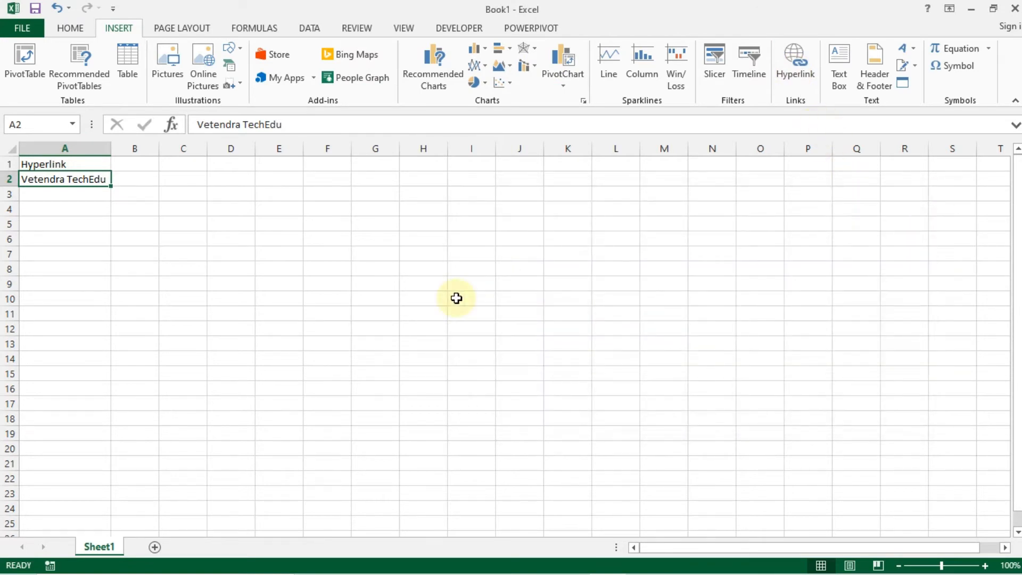
{"action": "key", "text": "ctrl+k"}
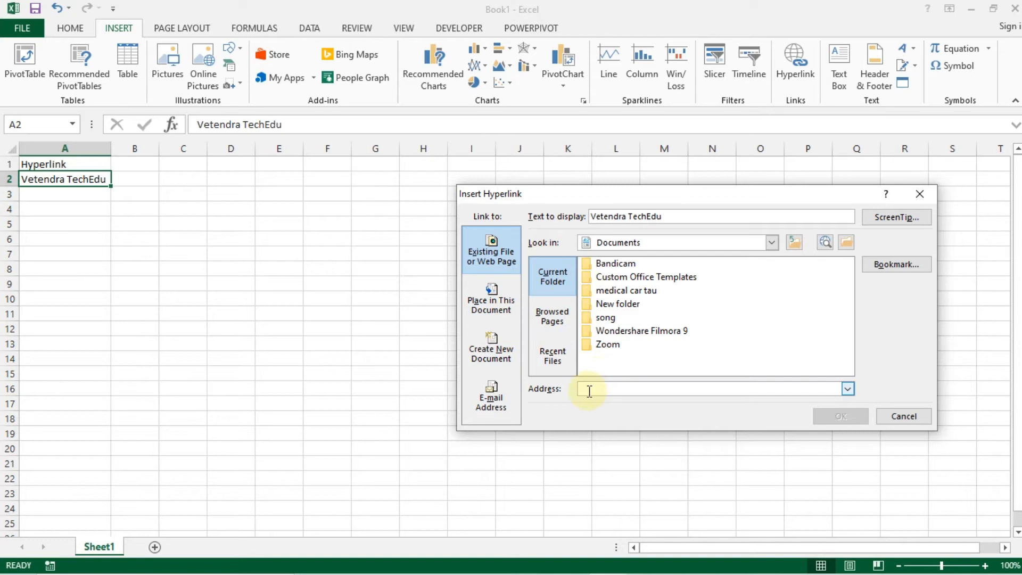
Switch to Chrome and bring up the page with the "you tube" Google search results
{"action": "mouse_move", "coordinate": [296, 573]}
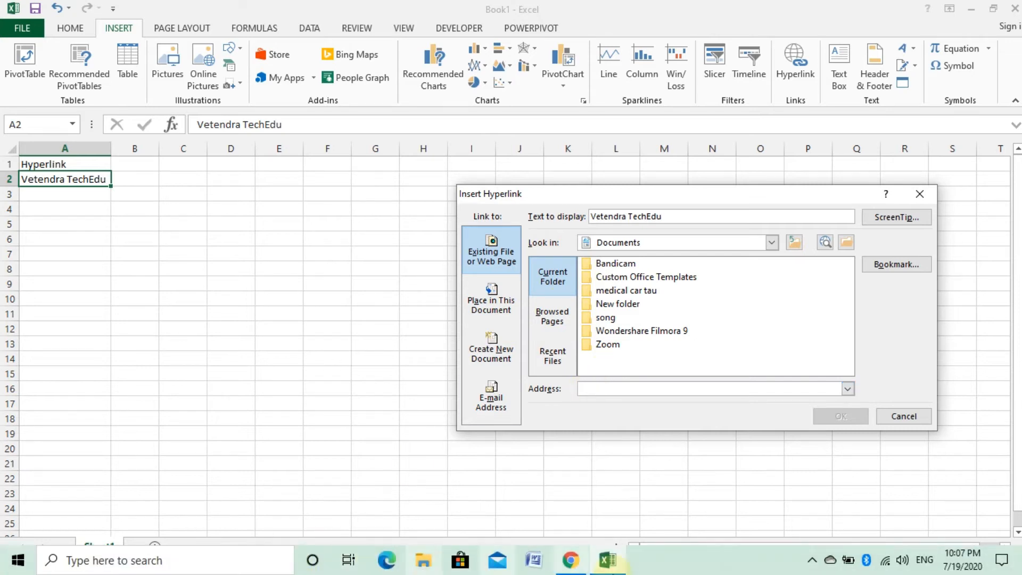
{"action": "left_click", "coordinate": [571, 560]}
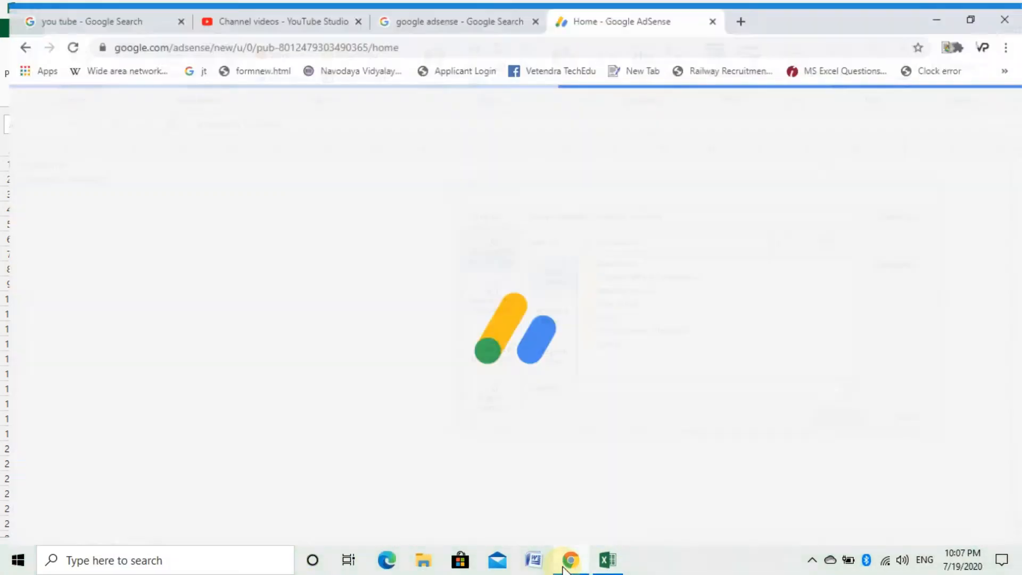
{"action": "left_click", "coordinate": [230, 7]}
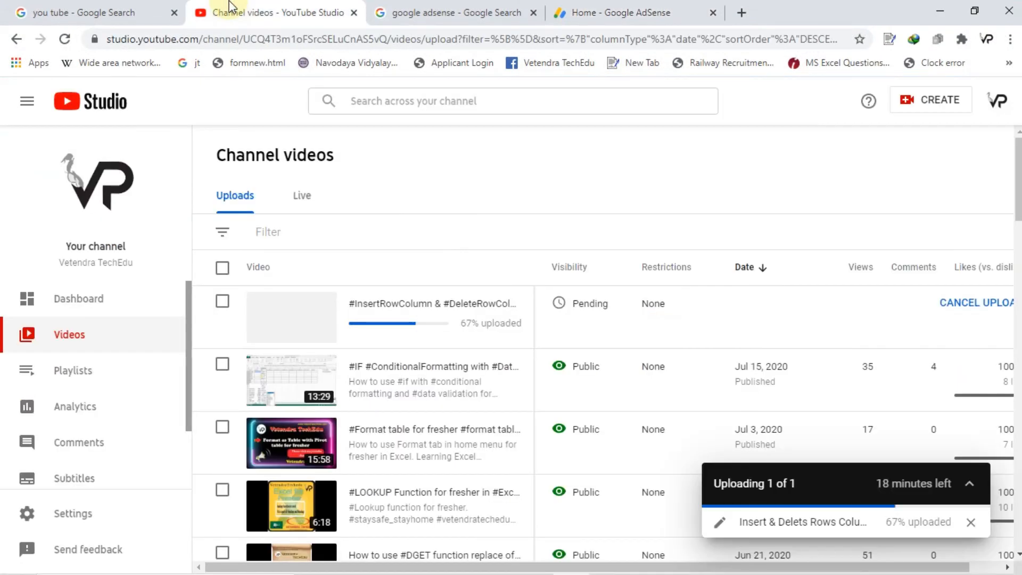
{"action": "left_click", "coordinate": [33, 10]}
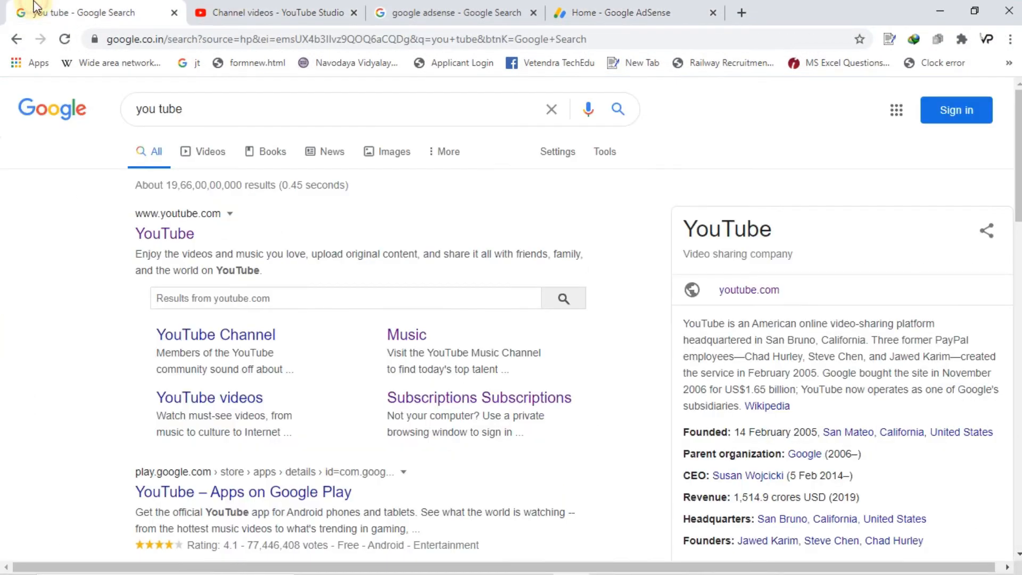
{"action": "left_click", "coordinate": [199, 224]}
{"action": "right_click", "coordinate": [181, 230]}
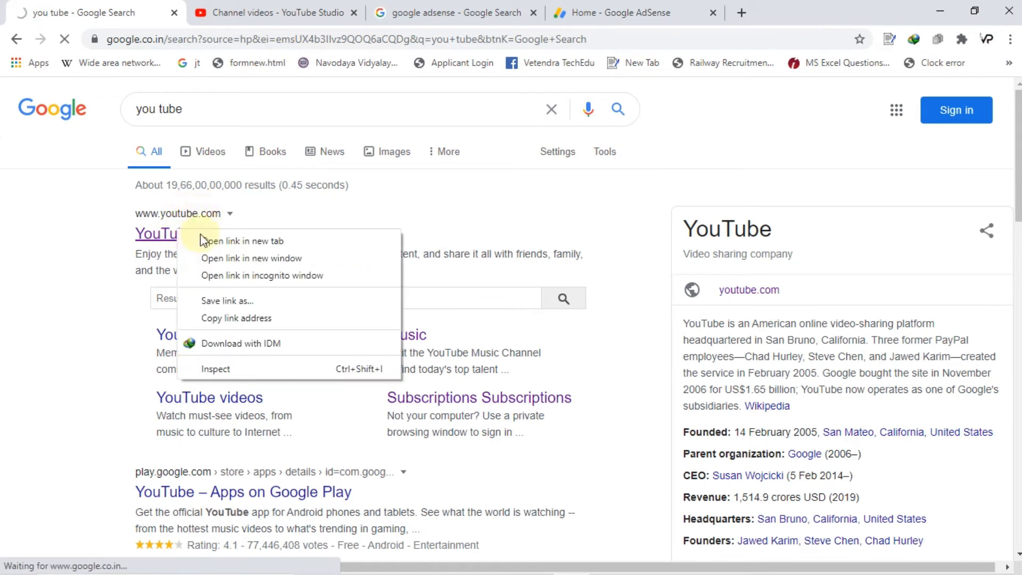
{"action": "left_click", "coordinate": [204, 240]}
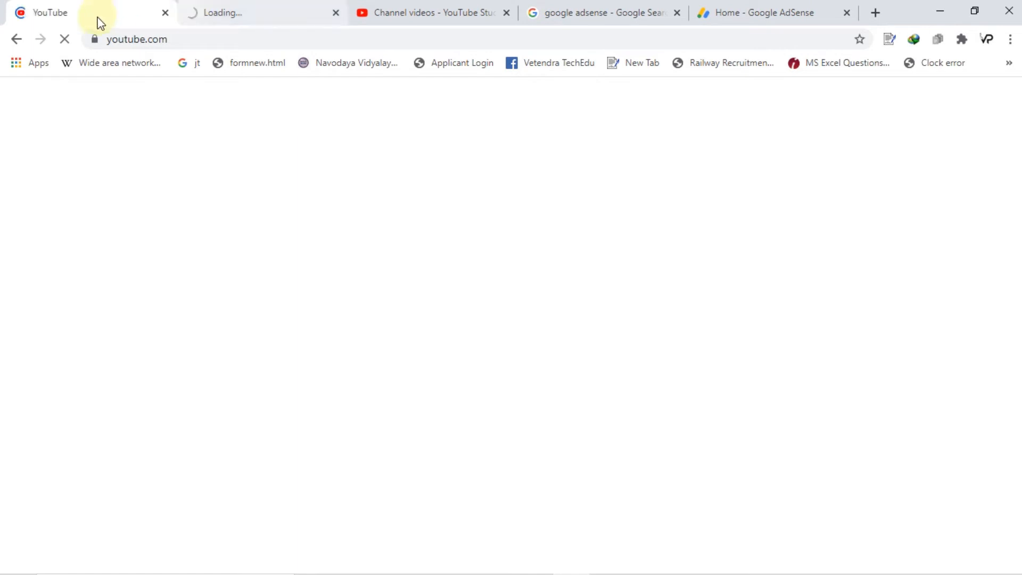
{"action": "left_click", "coordinate": [17, 36]}
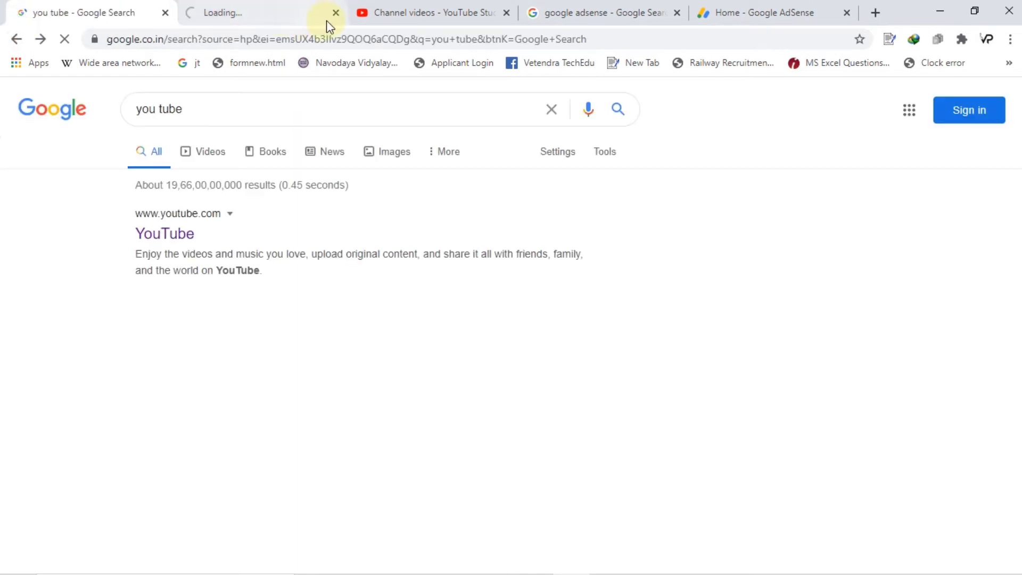
{"action": "left_click", "coordinate": [336, 13]}
Replace the Google query with "vetendra techedu" and run the search
{"action": "left_click", "coordinate": [201, 105]}
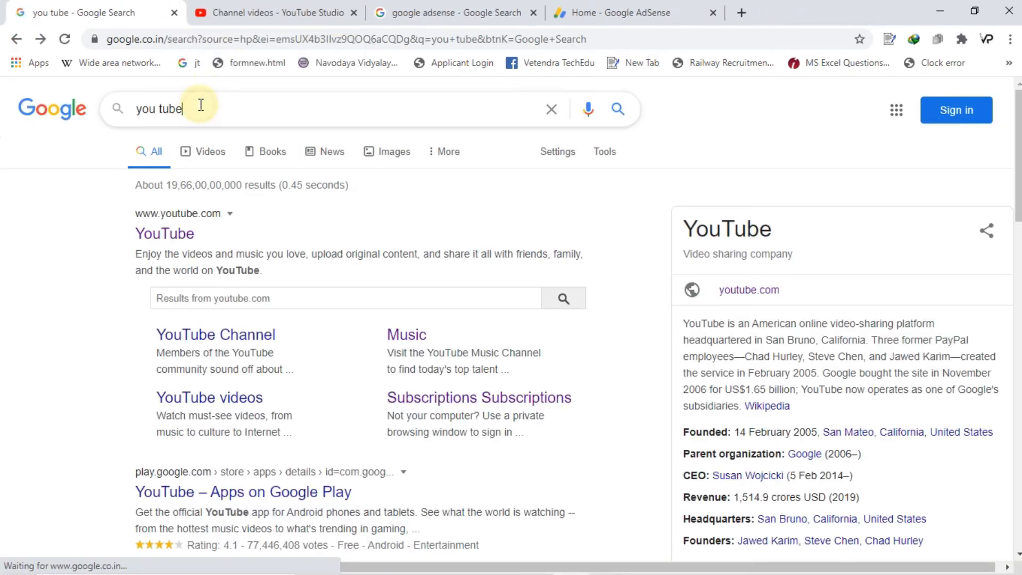
{"action": "key", "text": "ctrl+a"}
{"action": "type", "text": "vete"}
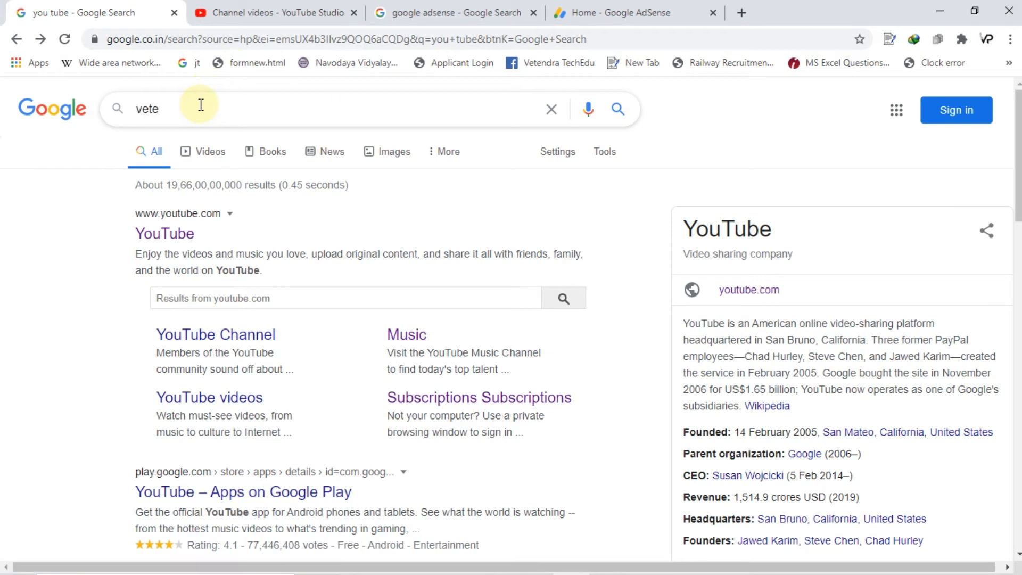
{"action": "type", "text": "ndra techedu"}
{"action": "key", "text": "Return"}
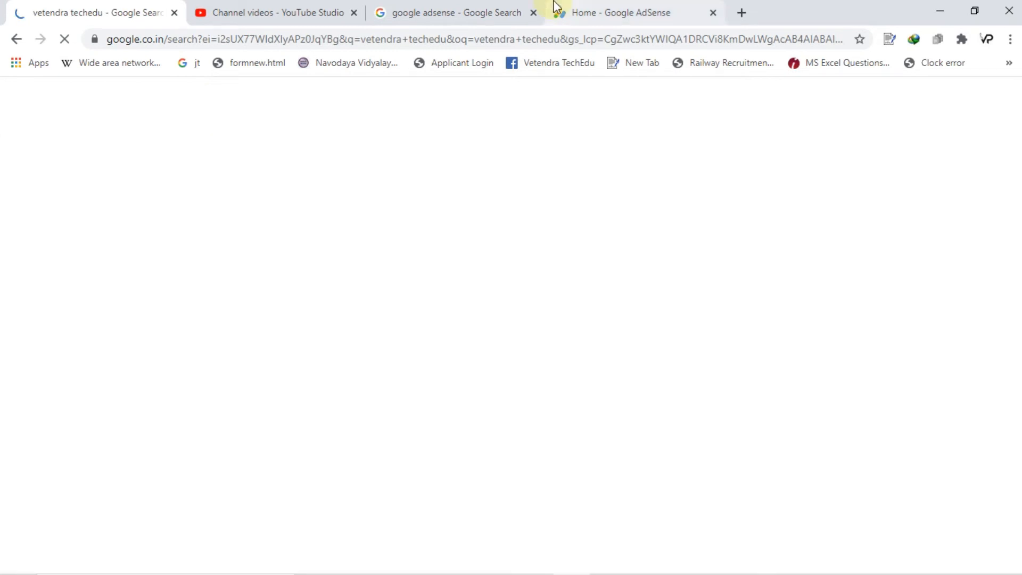
{"action": "mouse_move", "coordinate": [493, 4]}
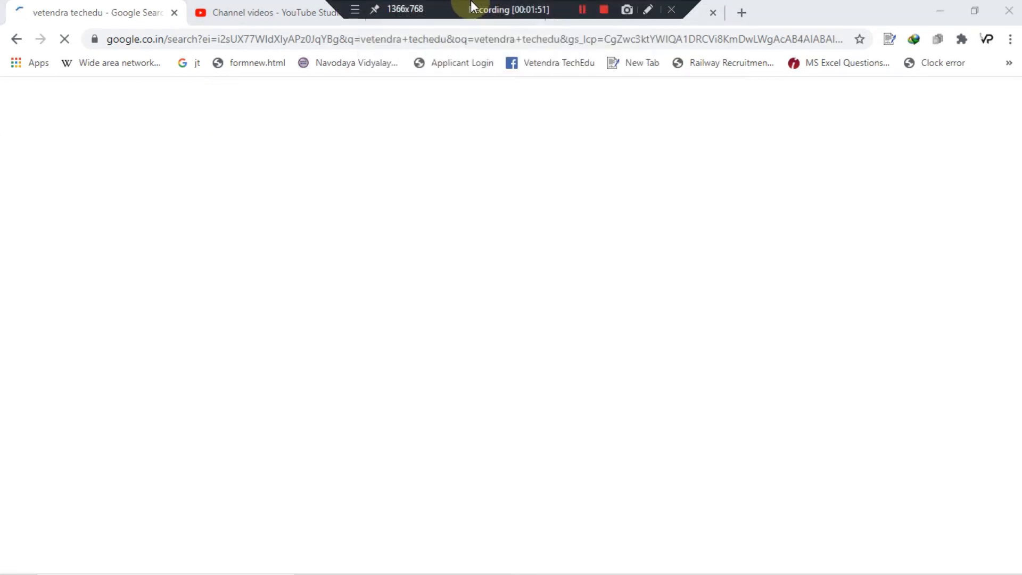
{"action": "left_click", "coordinate": [577, 12]}
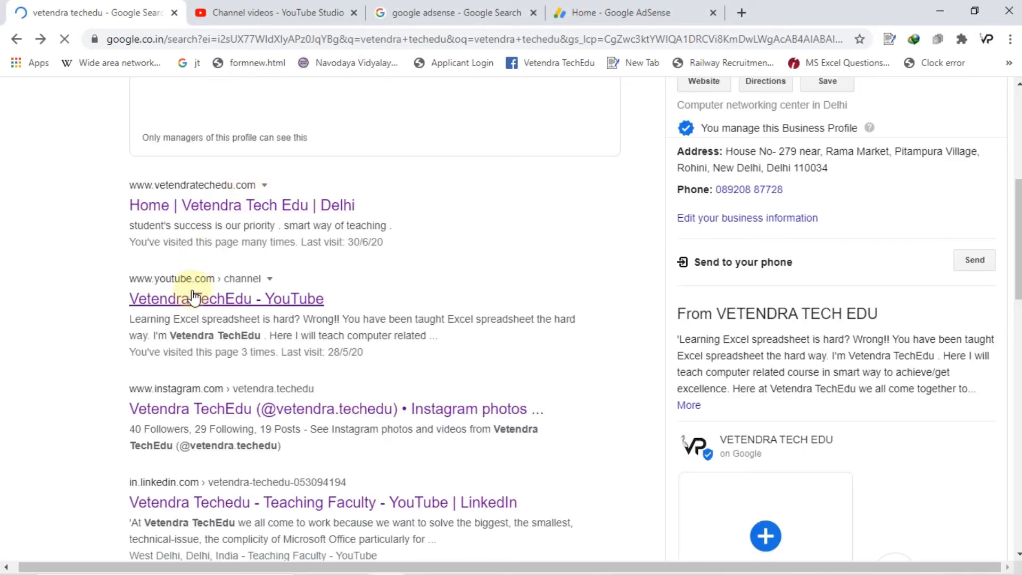
Open the Vetendra TechEdu YouTube channel from the search results and copy its web address
{"action": "left_click", "coordinate": [195, 298]}
{"action": "mouse_move", "coordinate": [467, 7]}
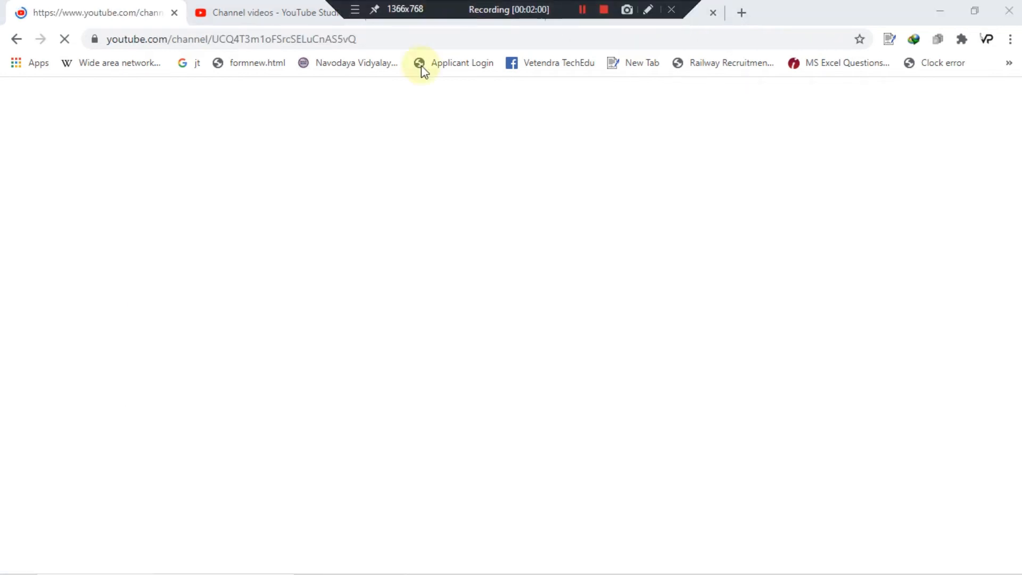
{"action": "left_click", "coordinate": [364, 39]}
{"action": "key", "text": "ctrl+c"}
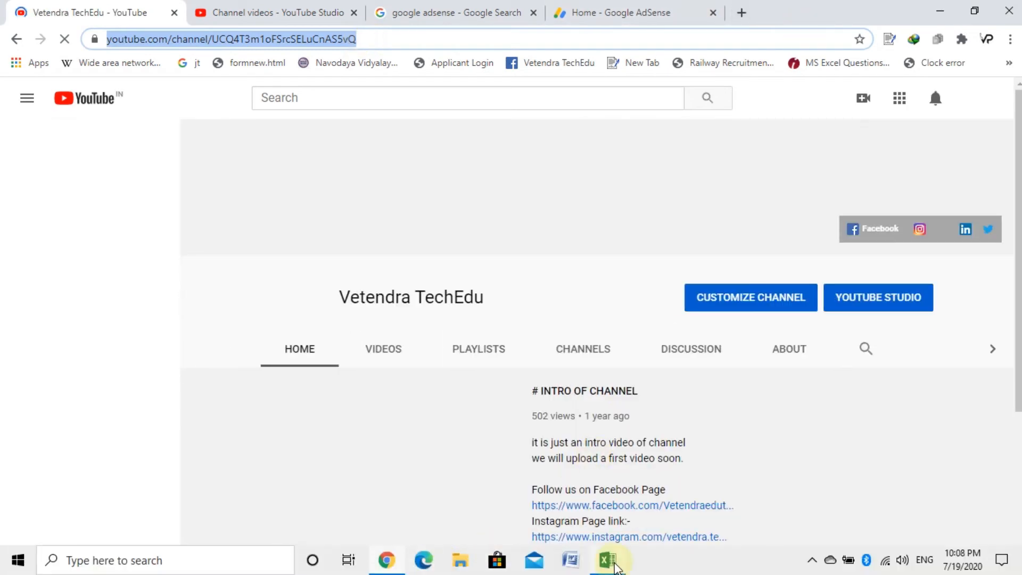
Switch back to Excel and link cell A2 to the copied YouTube channel address
{"action": "left_click", "coordinate": [607, 559]}
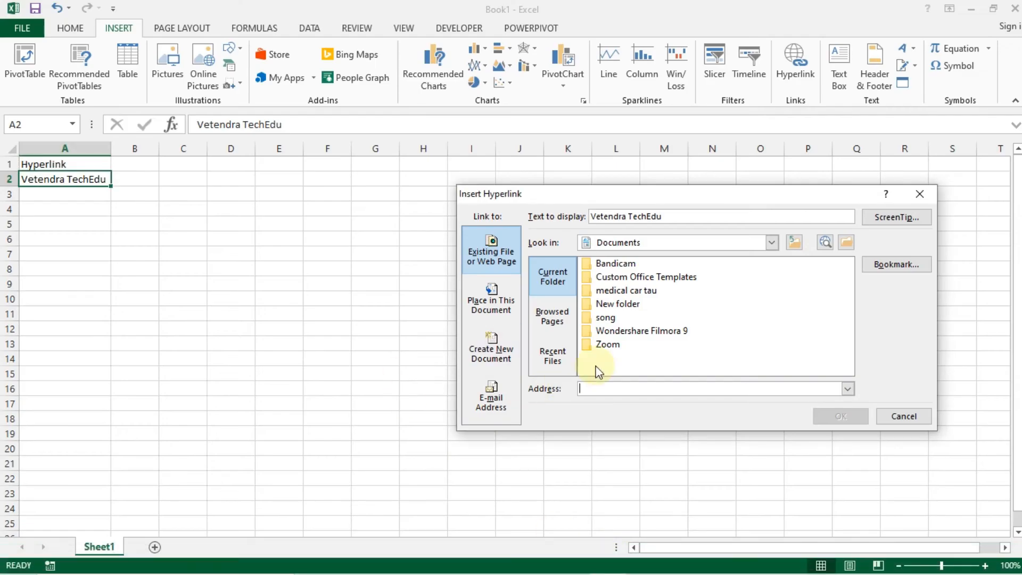
{"action": "key", "text": "ctrl+v"}
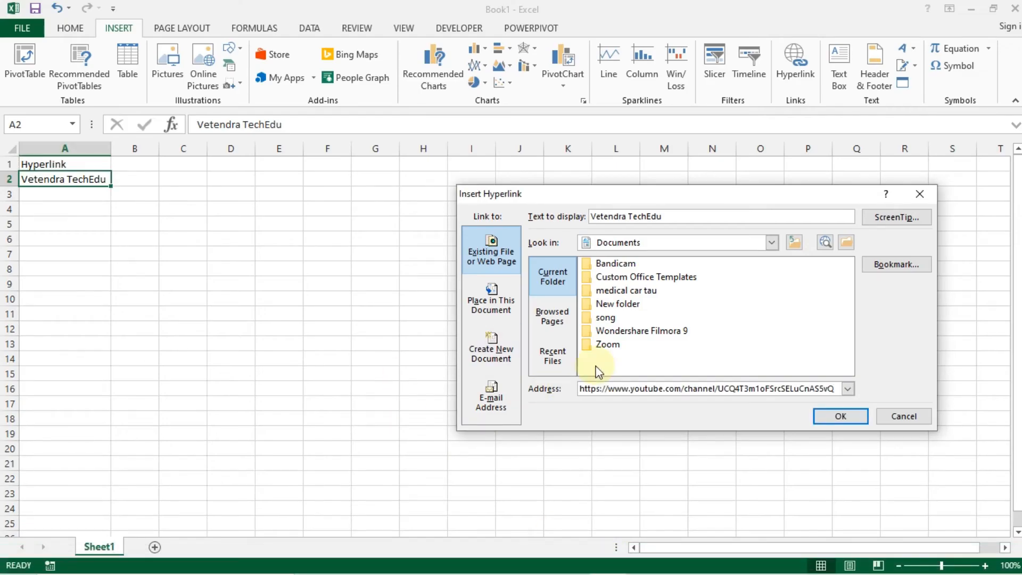
{"action": "left_click", "coordinate": [845, 413]}
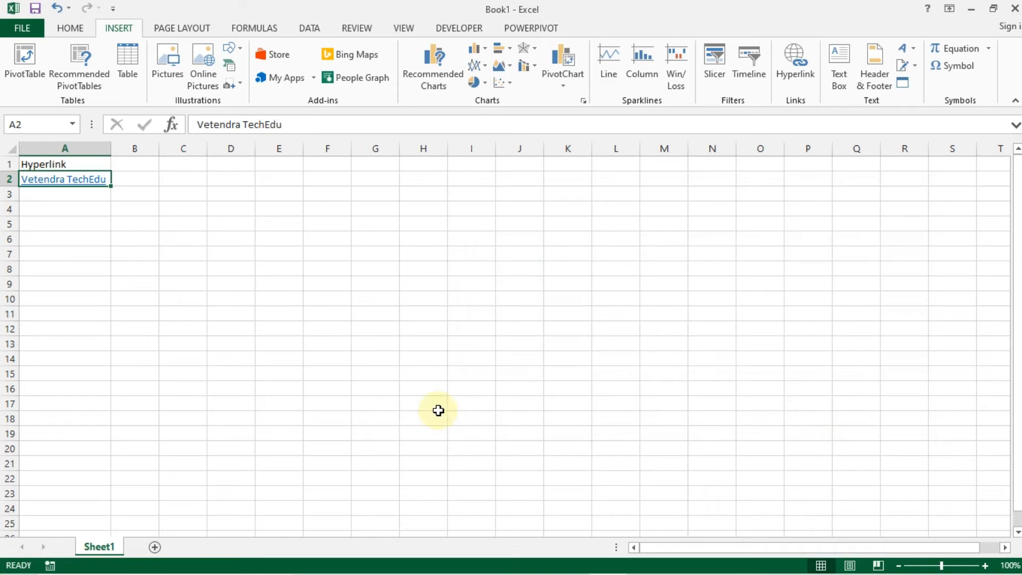
{"action": "left_click", "coordinate": [352, 424]}
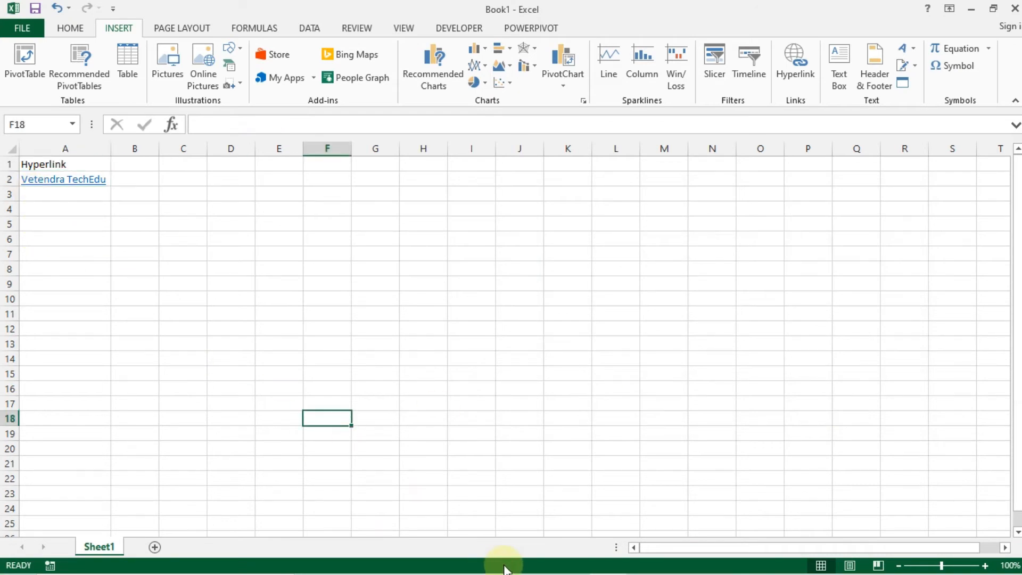
Return the Chrome page to the "vetendra techedu" search results and minimize the browser to get back to Excel
{"action": "mouse_move", "coordinate": [533, 573]}
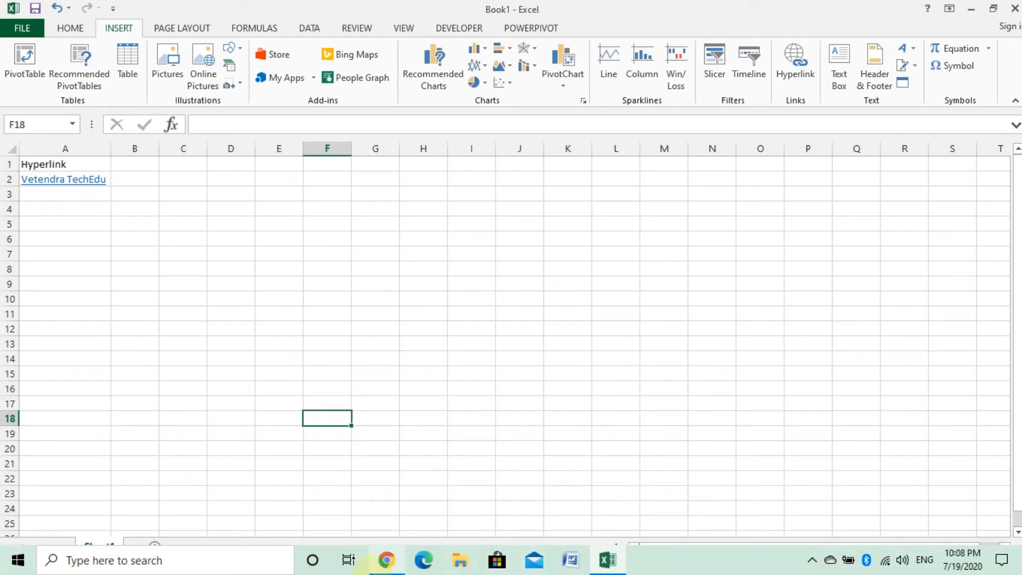
{"action": "left_click", "coordinate": [381, 570]}
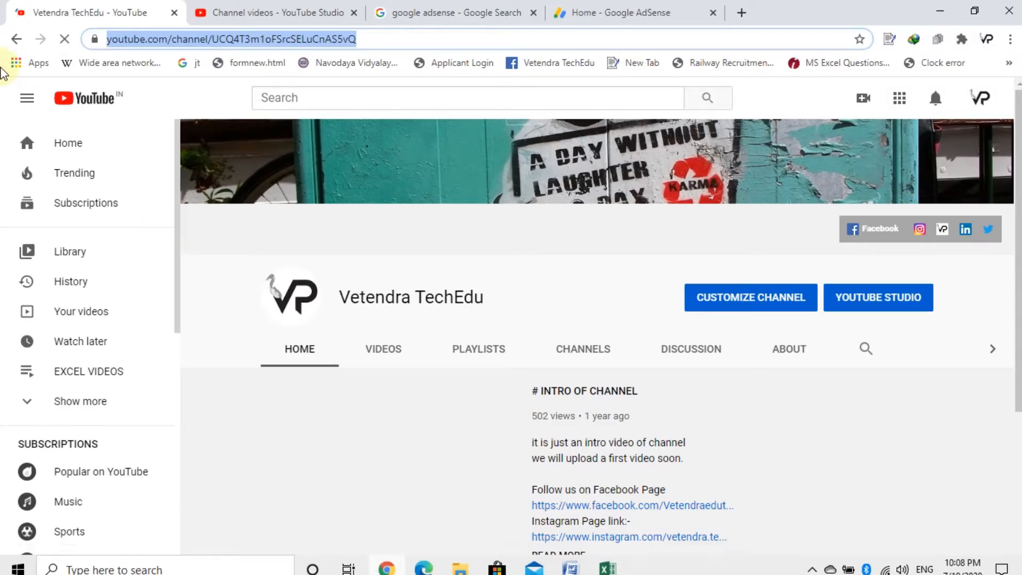
{"action": "left_click", "coordinate": [18, 41]}
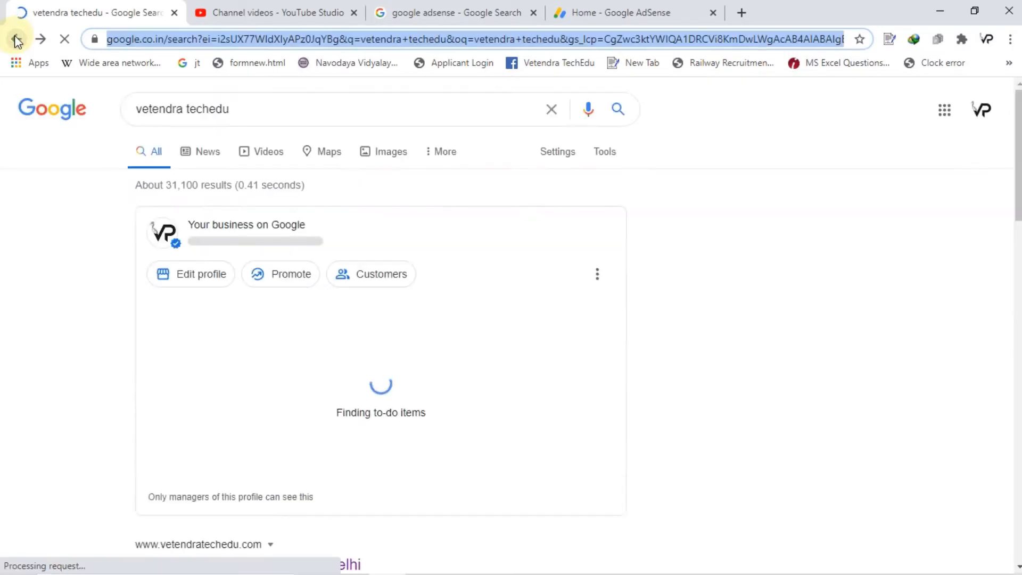
{"action": "left_click", "coordinate": [927, 10]}
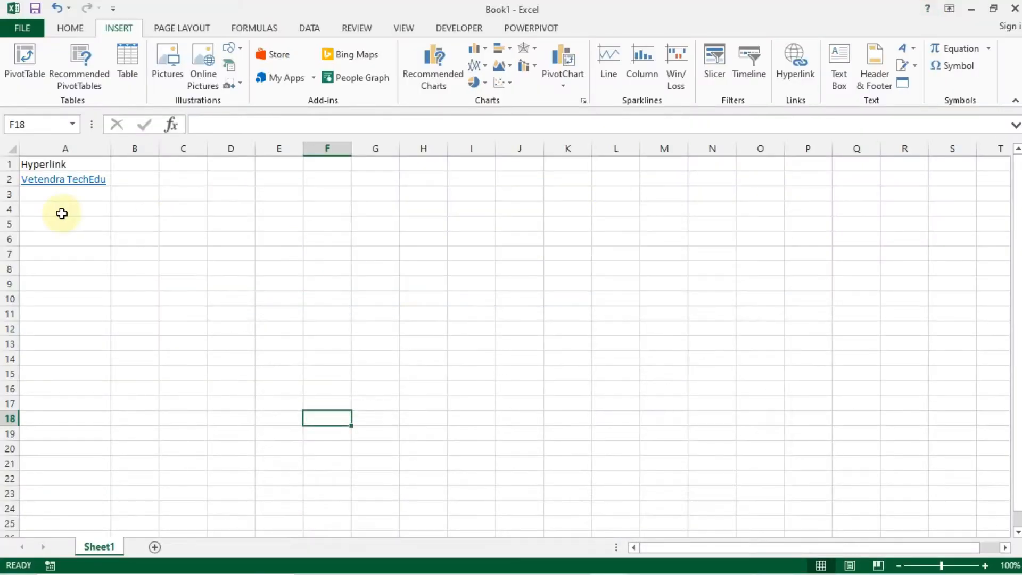
Follow the hyperlink in cell A2 to test it
{"action": "left_click", "coordinate": [55, 185]}
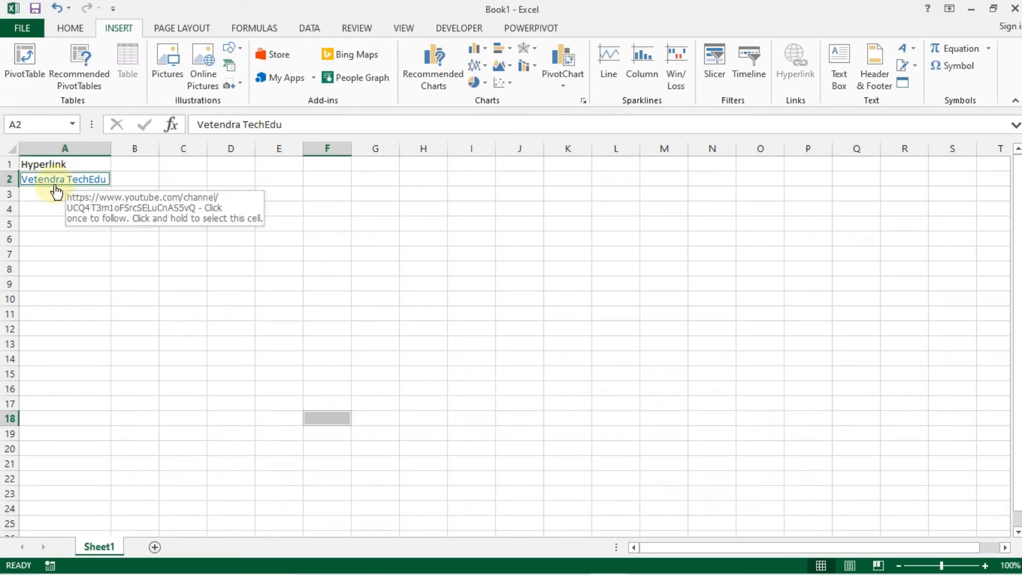
{"action": "left_click", "coordinate": [55, 179]}
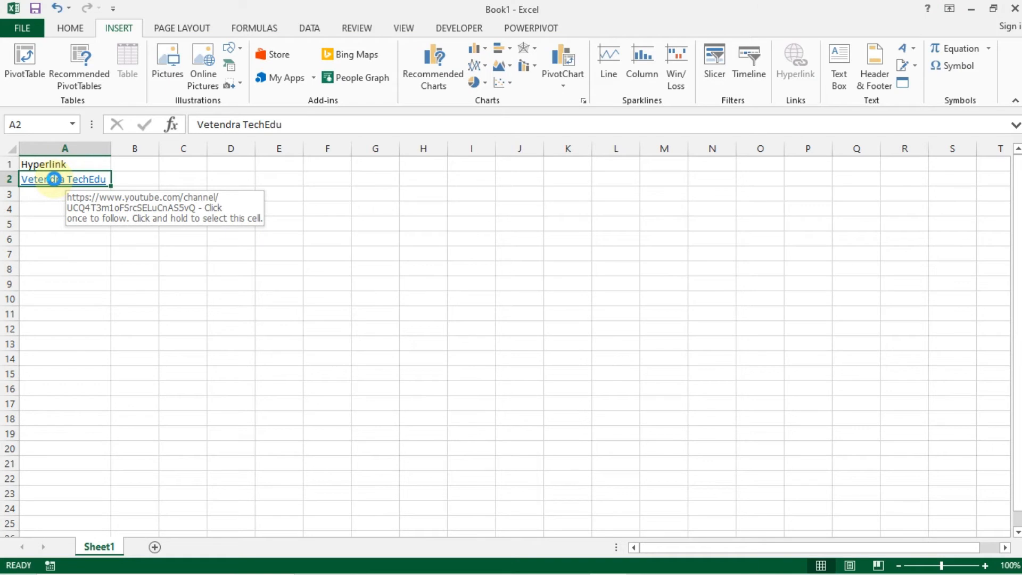
{"action": "left_click", "coordinate": [55, 179]}
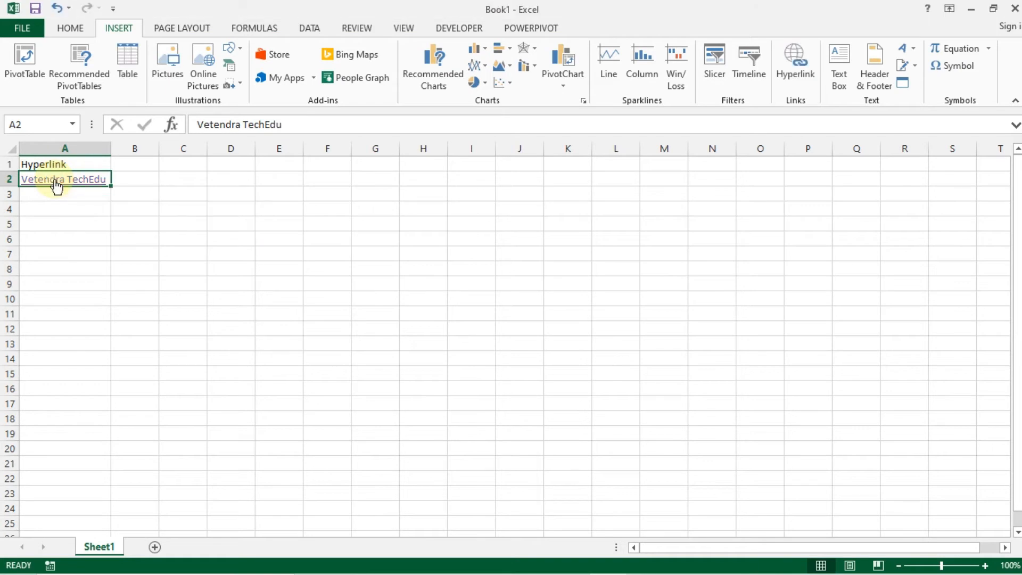
Switch to Chrome to check for the linked channel page, and minimize it to return to Excel
{"action": "mouse_move", "coordinate": [510, 570]}
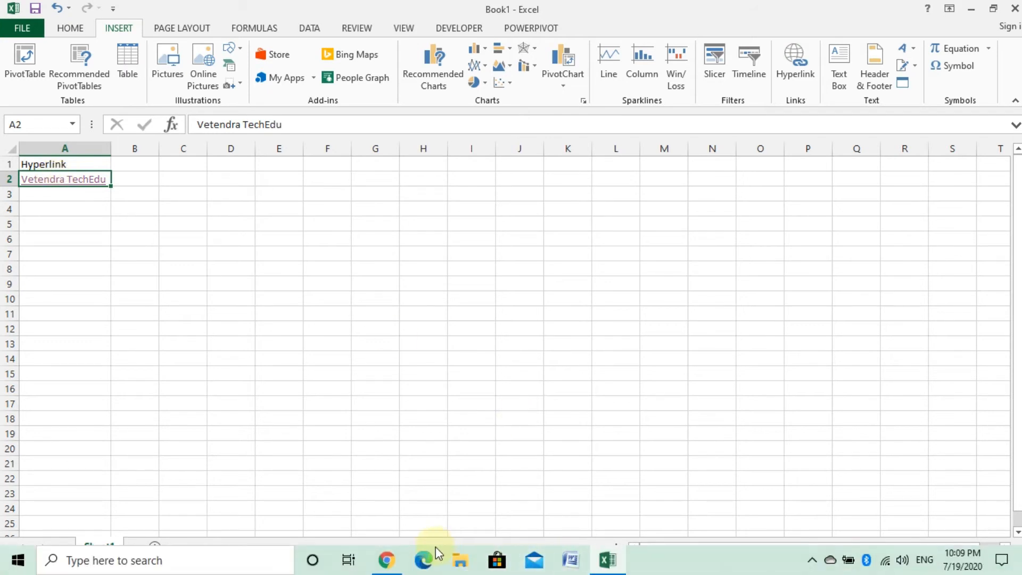
{"action": "left_click", "coordinate": [386, 560]}
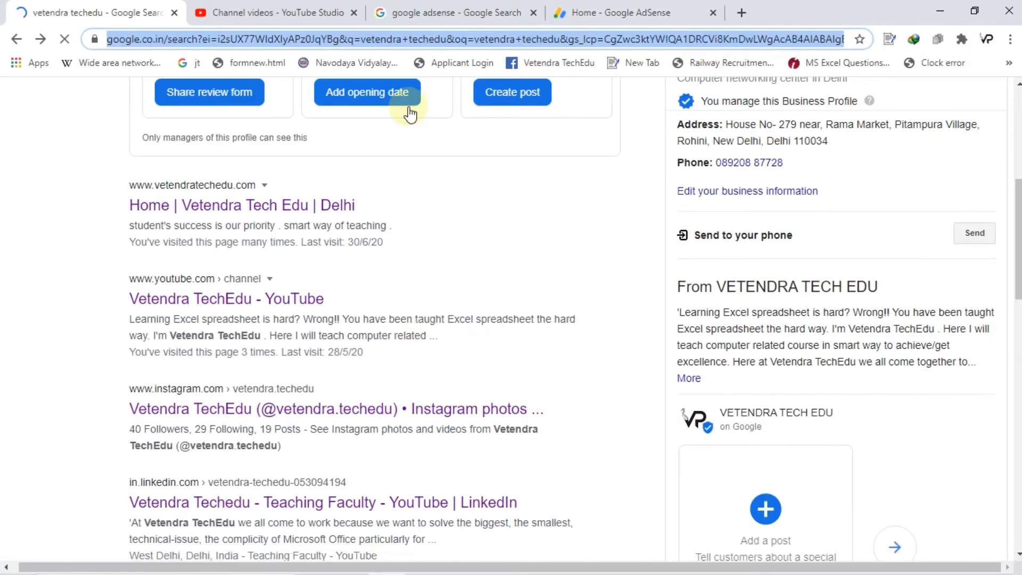
{"action": "left_click", "coordinate": [2, 170]}
{"action": "left_click", "coordinate": [947, 7]}
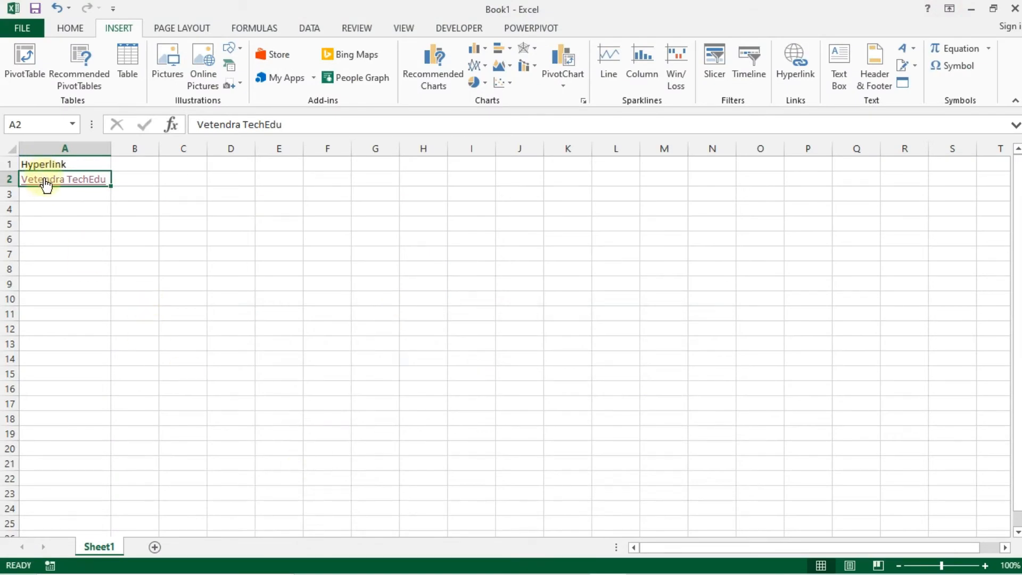
Follow the A2 hyperlink again to check the YouTube channel page in Edge, and minimize the browser
{"action": "mouse_move", "coordinate": [46, 184]}
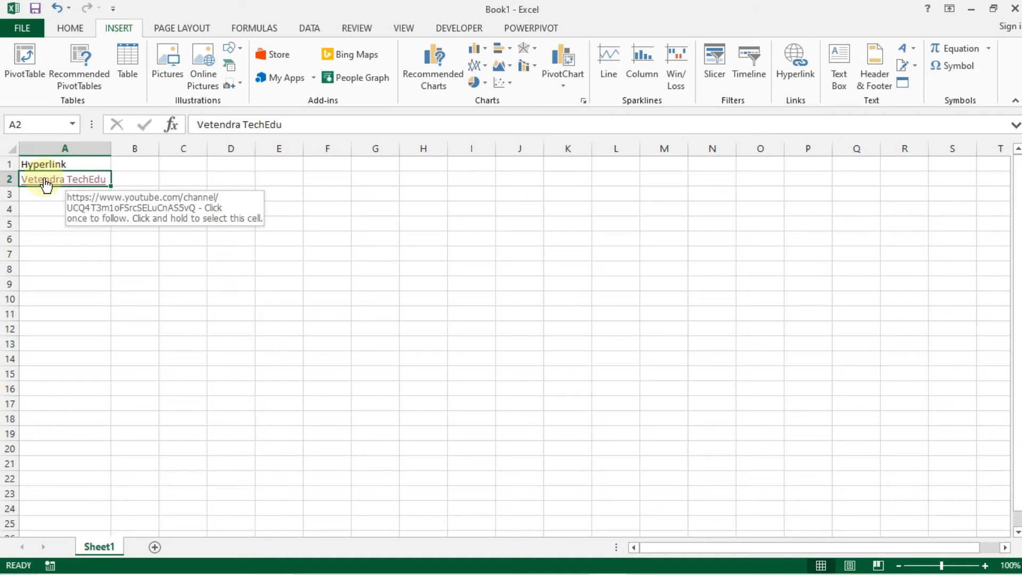
{"action": "left_click", "coordinate": [44, 180]}
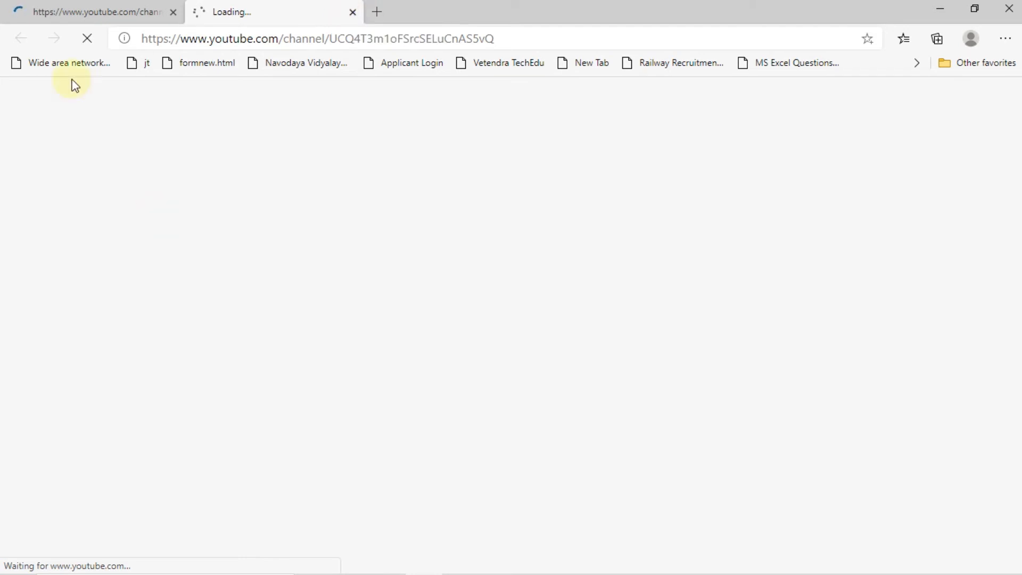
{"action": "left_click", "coordinate": [67, 2]}
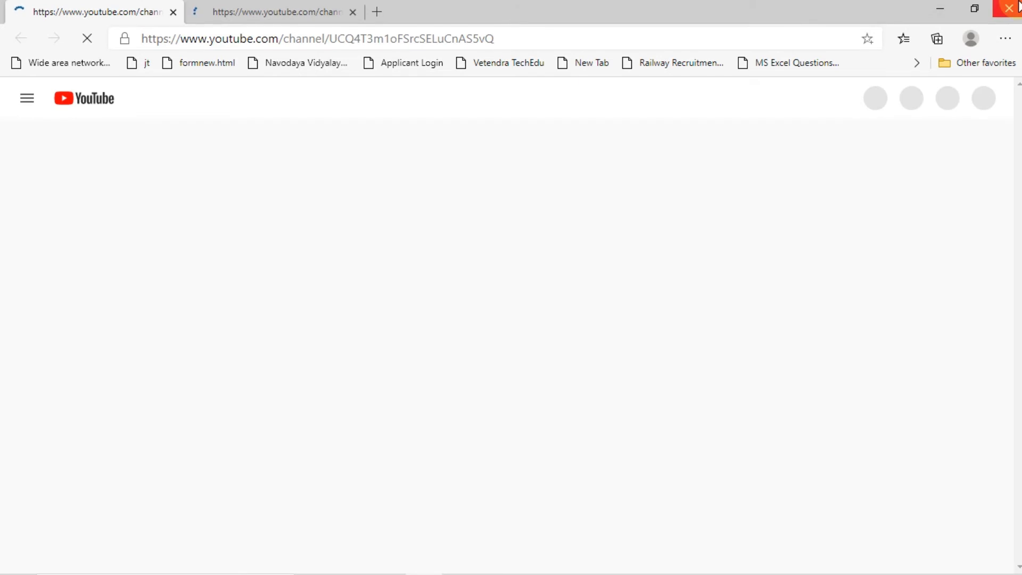
{"action": "left_click", "coordinate": [940, 8]}
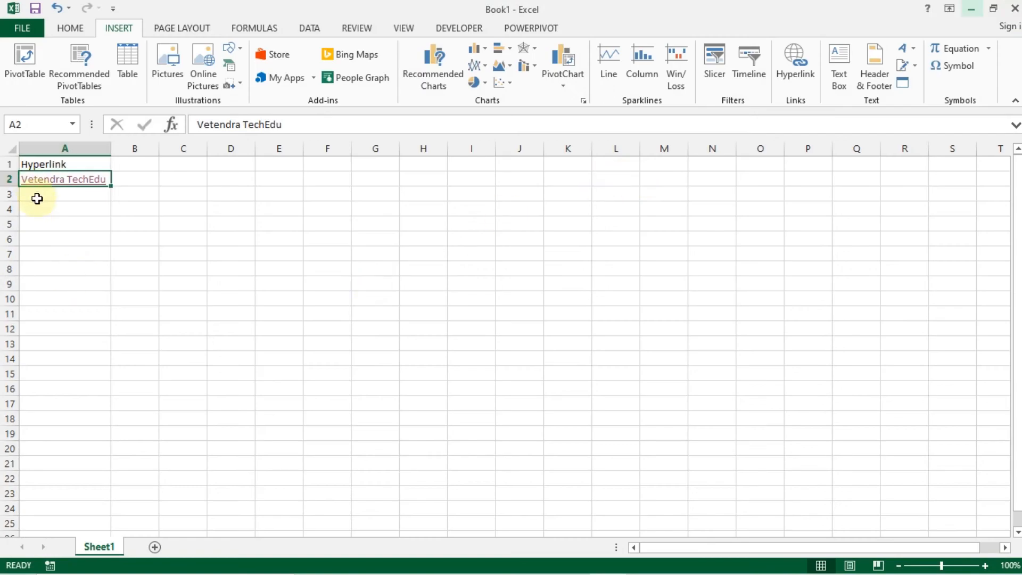
Open the hyperlink of cell A2 for editing and clear its YouTube channel address
{"action": "left_click", "coordinate": [38, 199]}
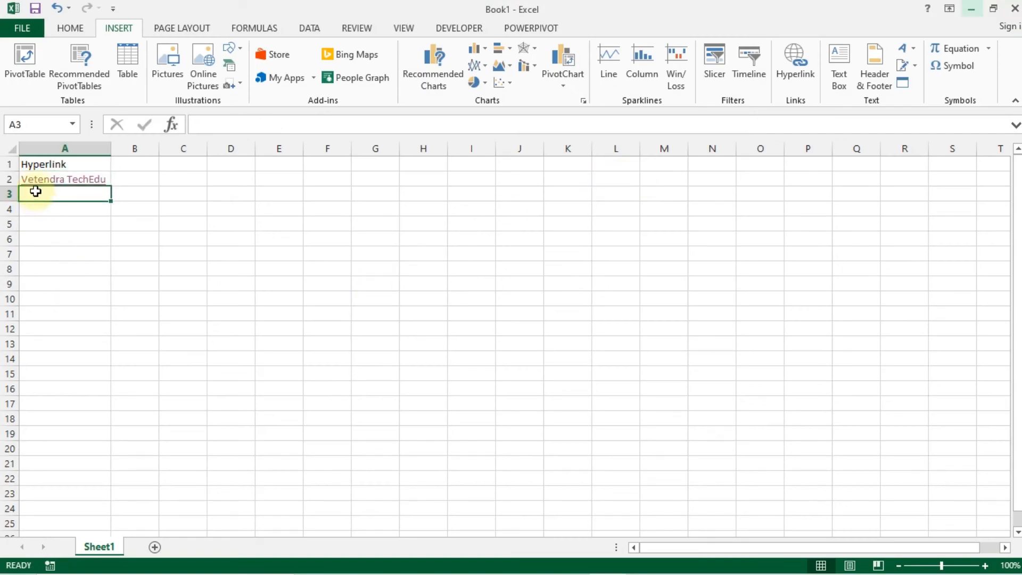
{"action": "left_click", "coordinate": [36, 186]}
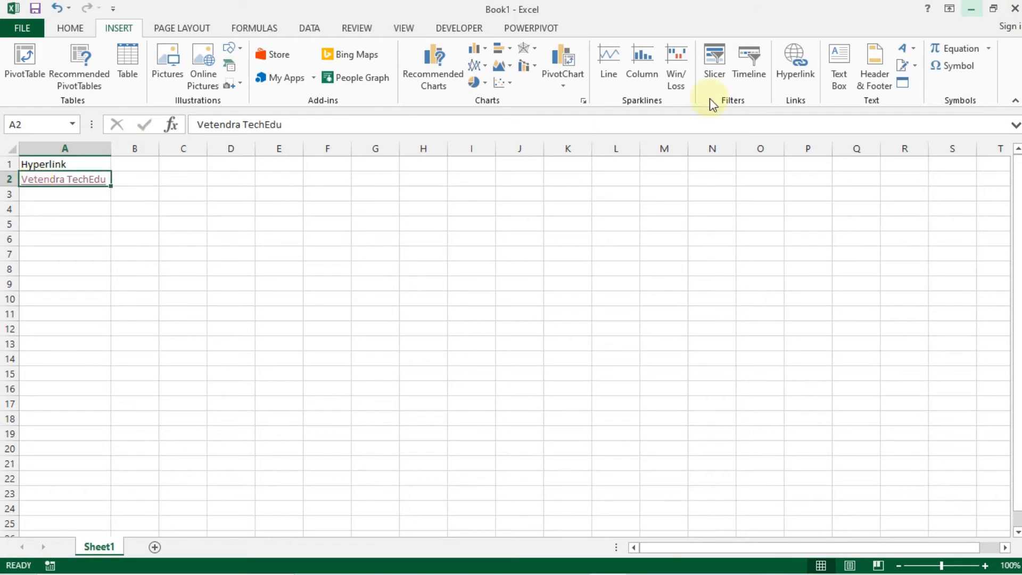
{"action": "left_click", "coordinate": [788, 85]}
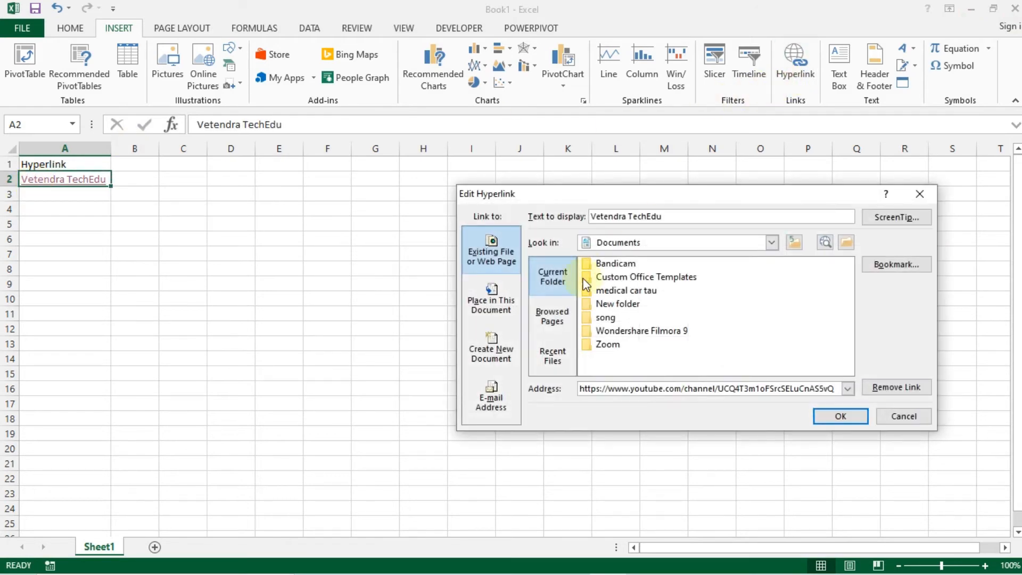
{"action": "double_click", "coordinate": [675, 389]}
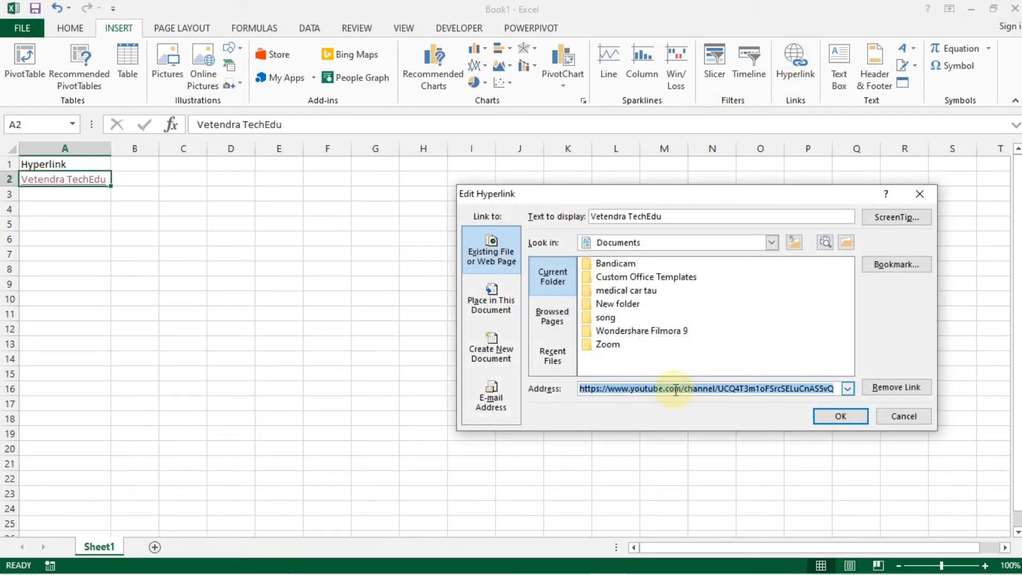
{"action": "key", "text": "BackSpace"}
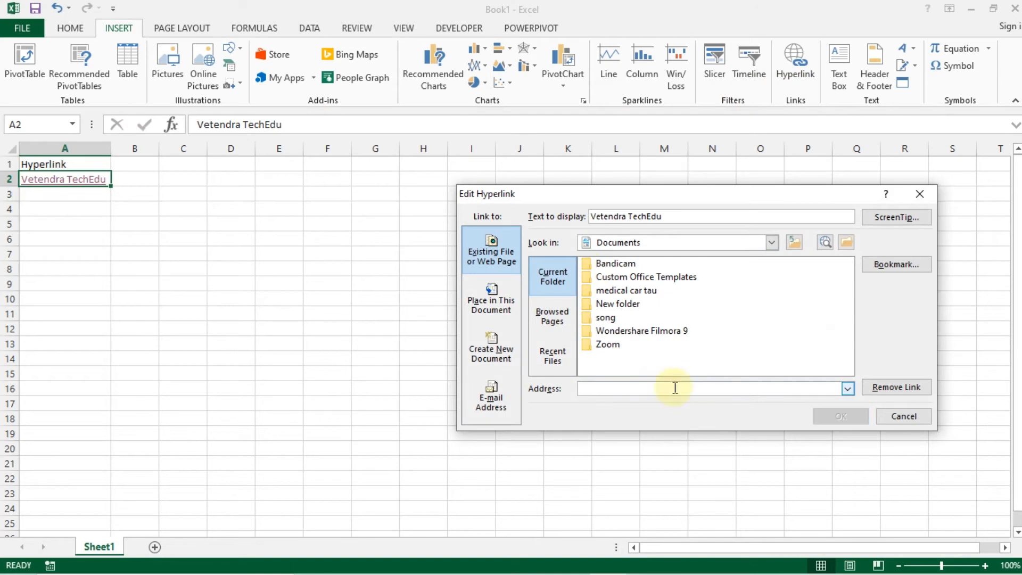
Review the Browsed Pages, Recent Files and Place in This Document link options, and return to the current folder's files
{"action": "left_click", "coordinate": [566, 317]}
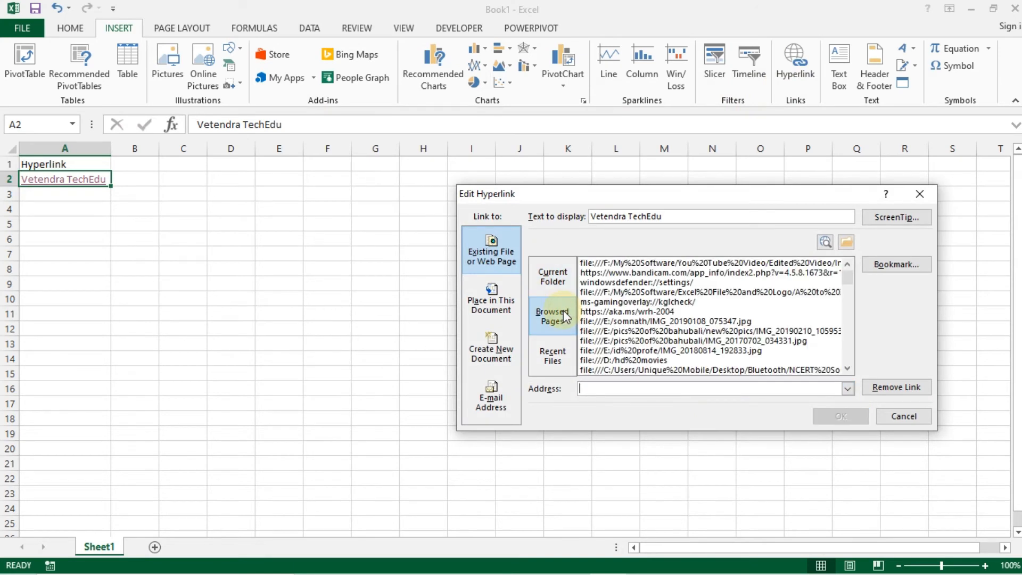
{"action": "left_click", "coordinate": [541, 350]}
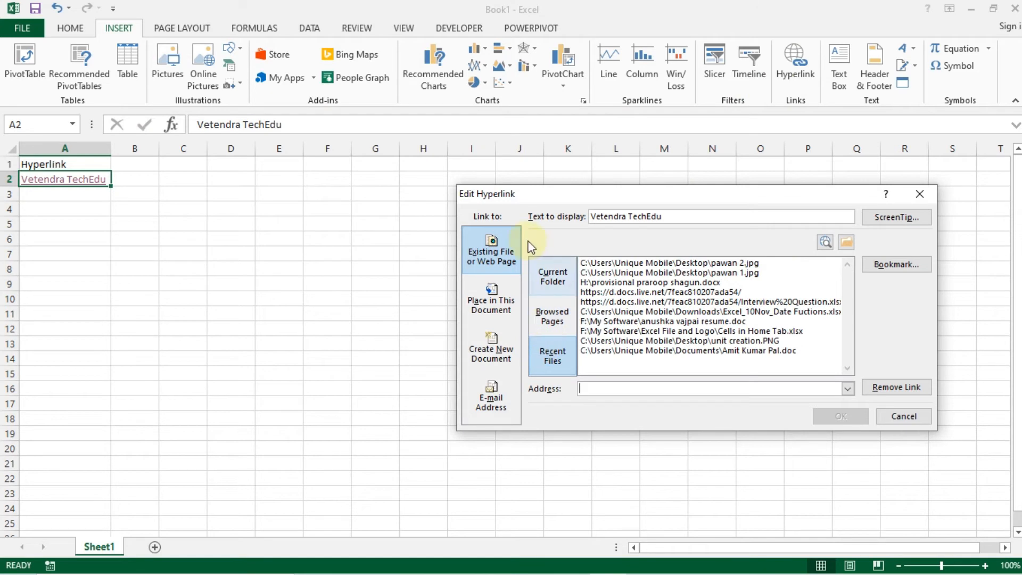
{"action": "left_click", "coordinate": [496, 287]}
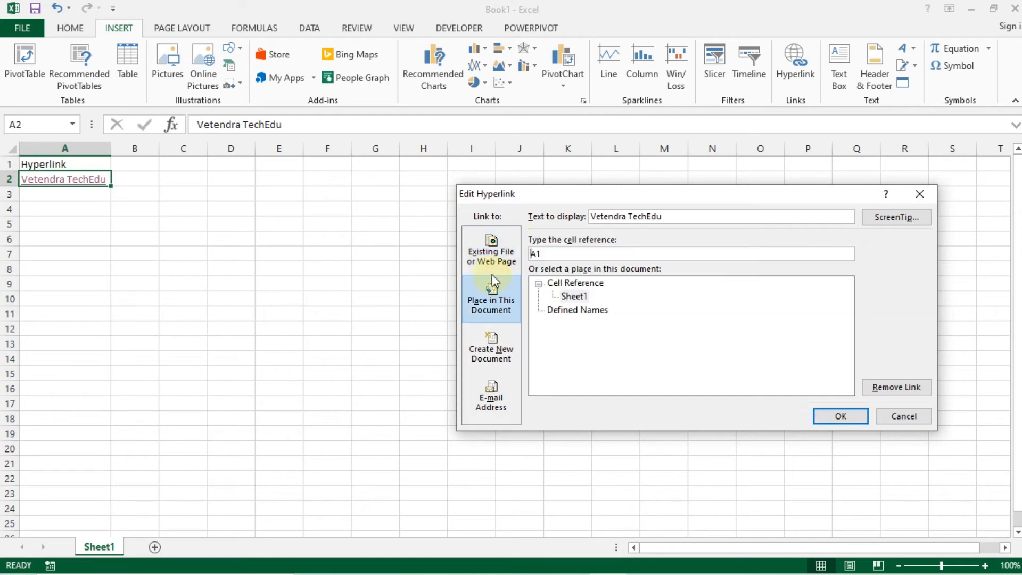
{"action": "left_click", "coordinate": [491, 247]}
{"action": "left_click", "coordinate": [554, 277]}
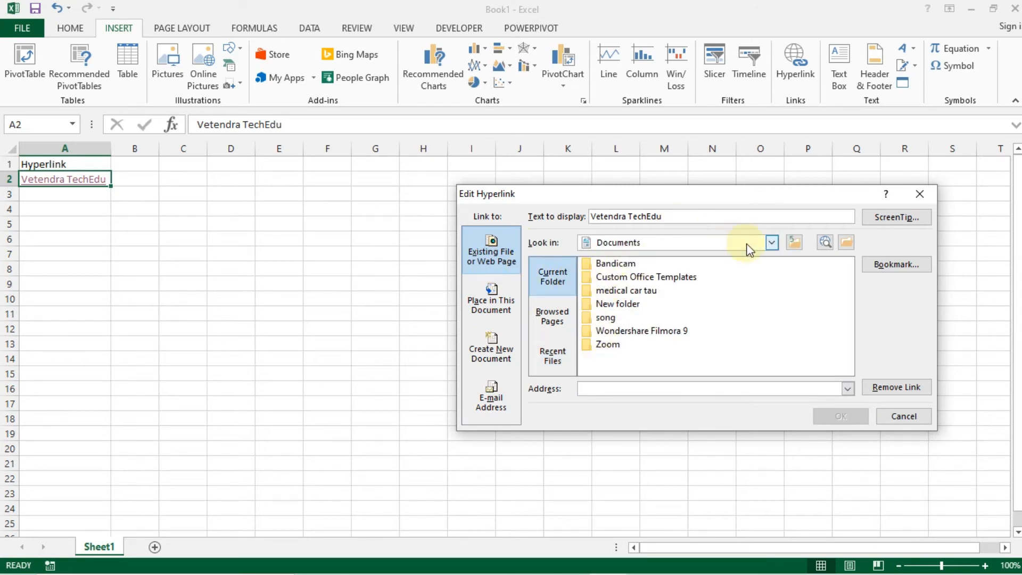
Browse the Pictures folder and choose Saved Pictures as the link target
{"action": "left_click", "coordinate": [772, 244]}
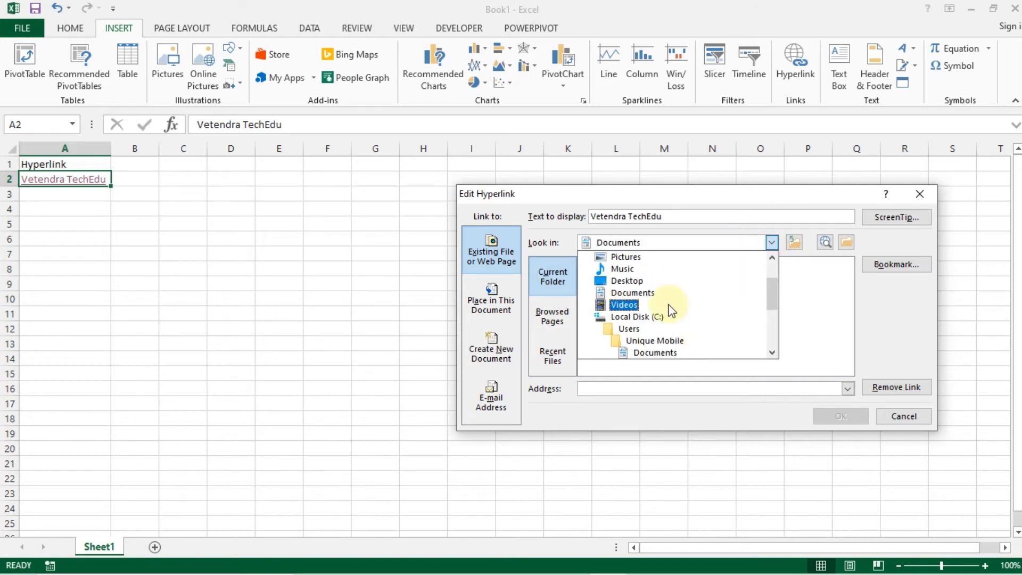
{"action": "left_click", "coordinate": [627, 258]}
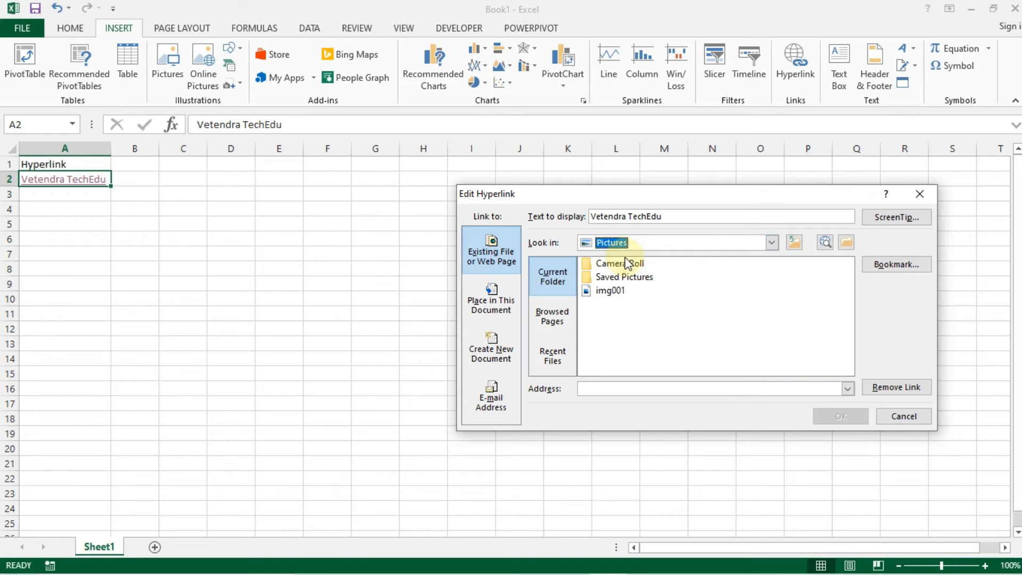
{"action": "left_click", "coordinate": [606, 289]}
{"action": "double_click", "coordinate": [605, 277]}
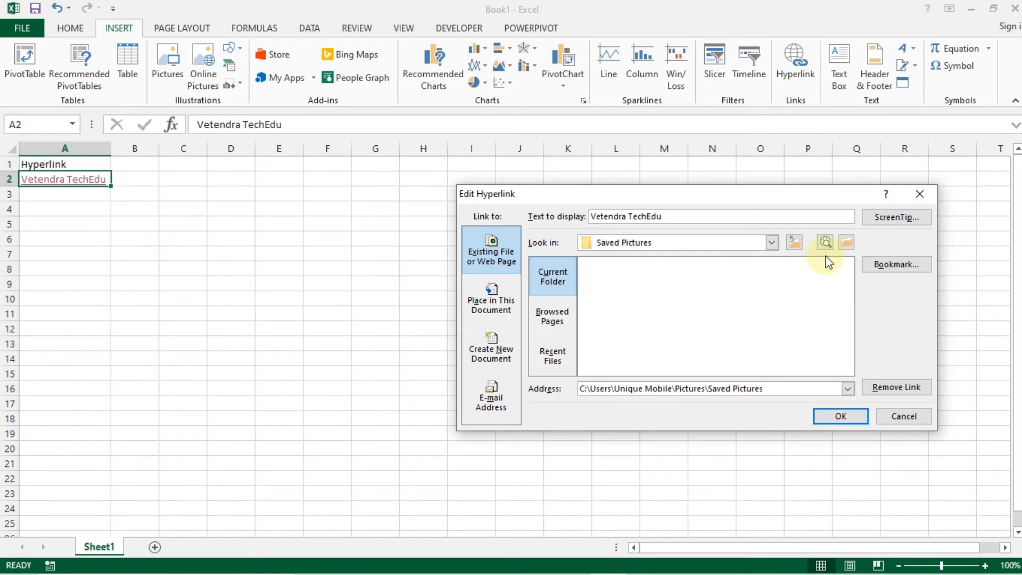
Link cell A2 to the image file "unit creation" on the Desktop
{"action": "left_click", "coordinate": [772, 243]}
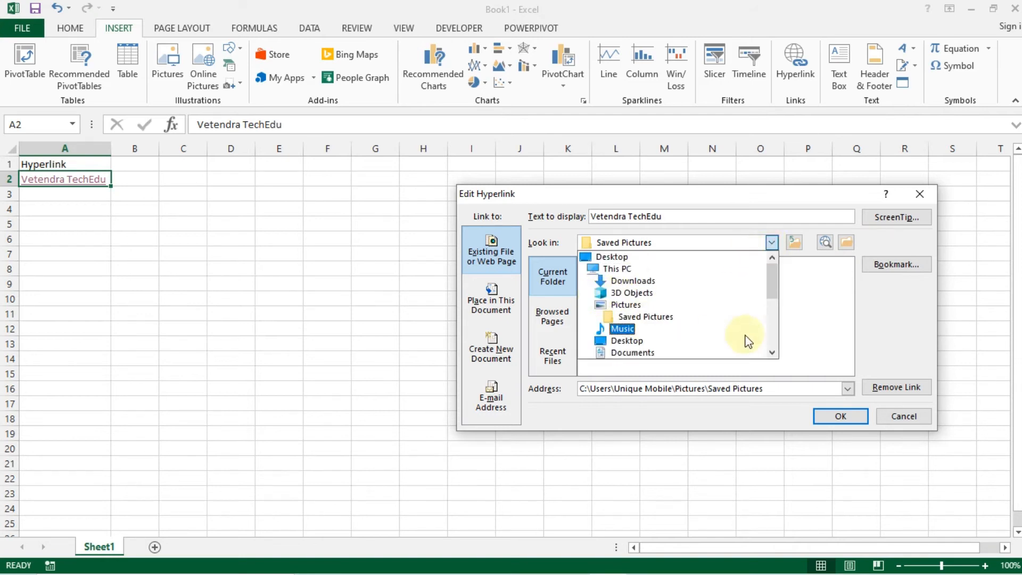
{"action": "left_click", "coordinate": [645, 344]}
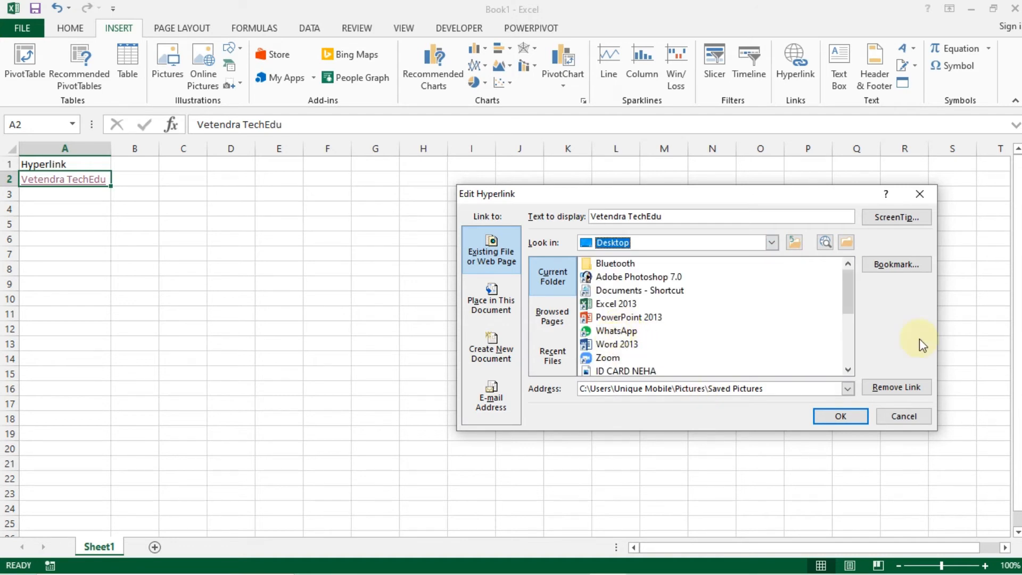
{"action": "left_click", "coordinate": [847, 371]}
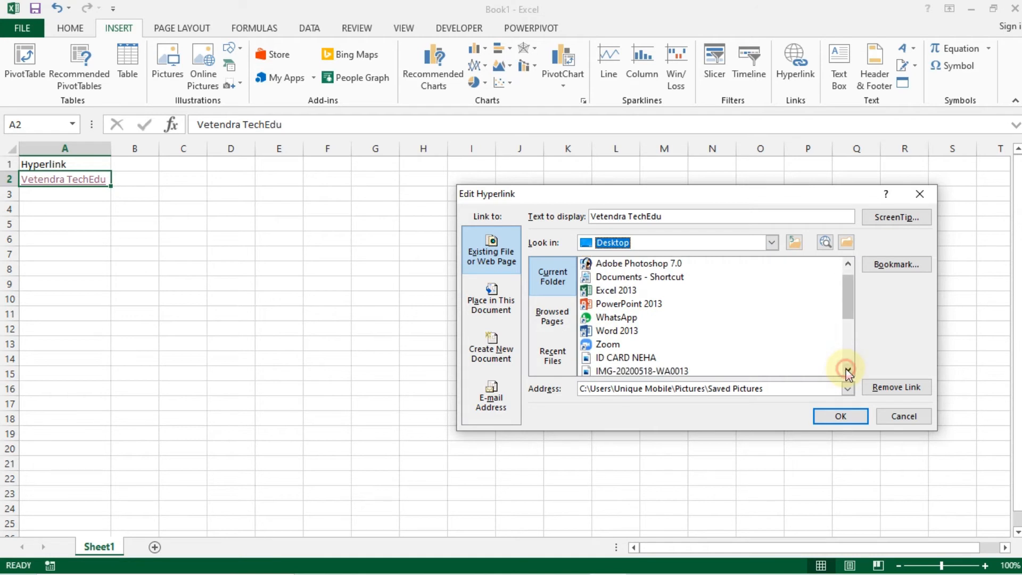
{"action": "left_click", "coordinate": [847, 371]}
{"action": "left_click", "coordinate": [848, 371]}
{"action": "left_click", "coordinate": [847, 371]}
{"action": "left_click", "coordinate": [847, 371]}
{"action": "left_click", "coordinate": [847, 371]}
{"action": "left_click", "coordinate": [847, 371]}
{"action": "left_click", "coordinate": [847, 370]}
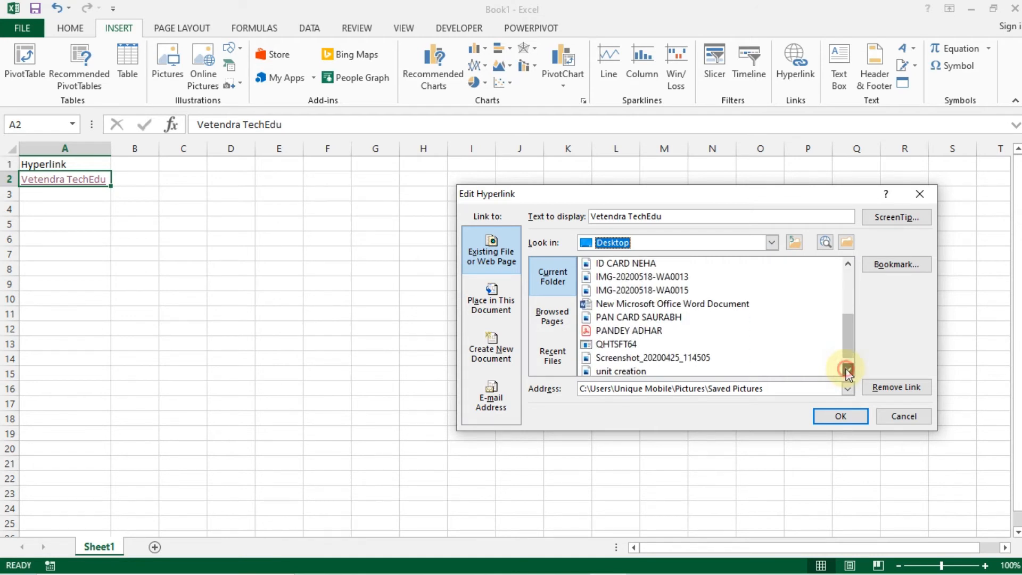
{"action": "left_click", "coordinate": [848, 371]}
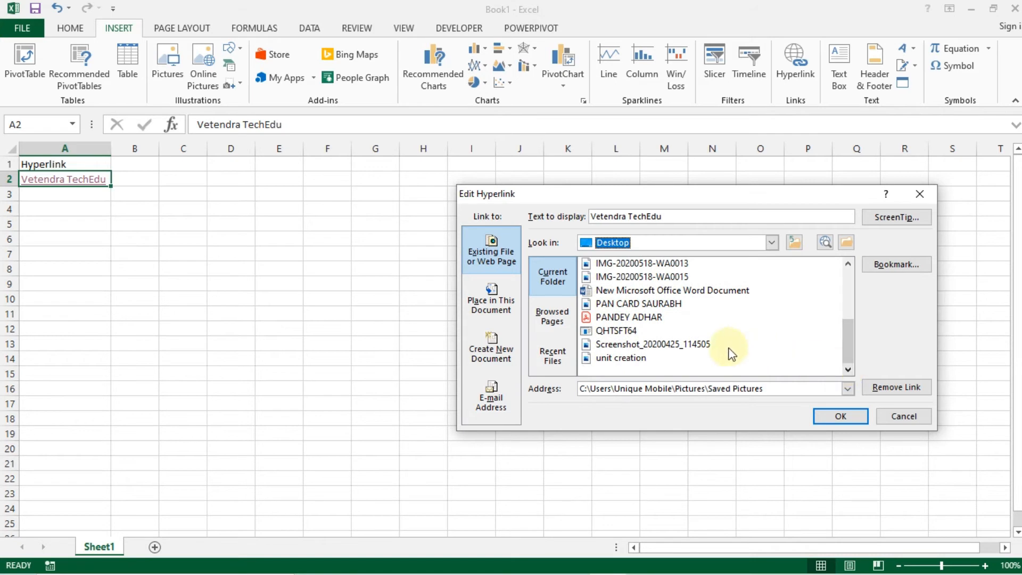
{"action": "left_click", "coordinate": [626, 358]}
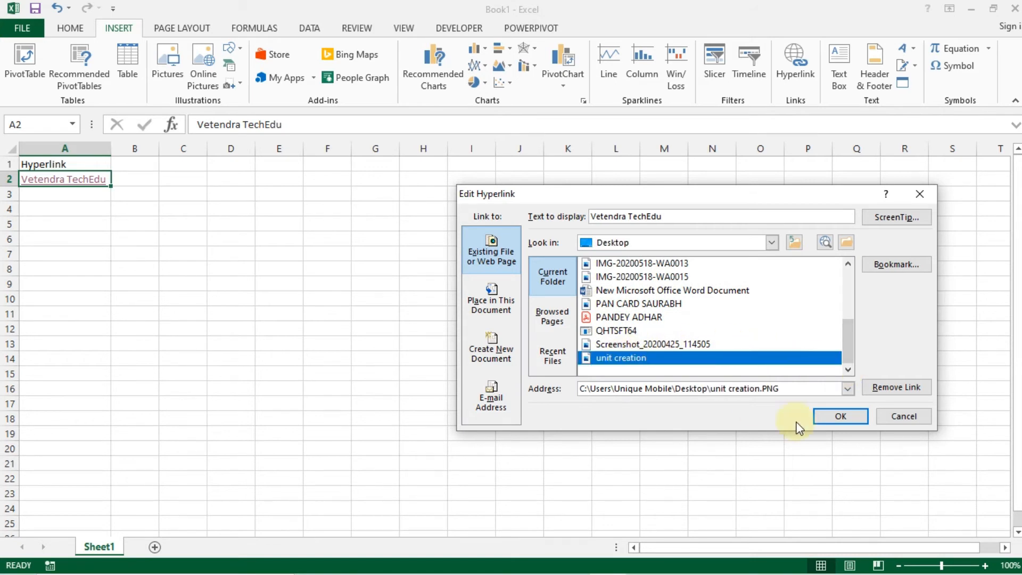
{"action": "left_click", "coordinate": [818, 419]}
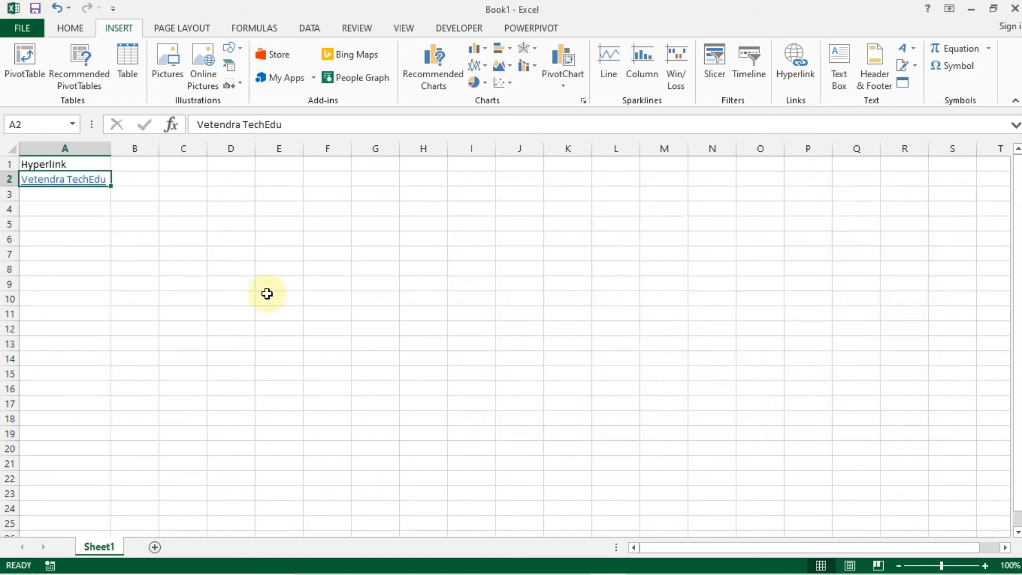
Follow the A2 hyperlink, allow the unit creation.PNG image to open, and close the Photos window
{"action": "left_click", "coordinate": [66, 181]}
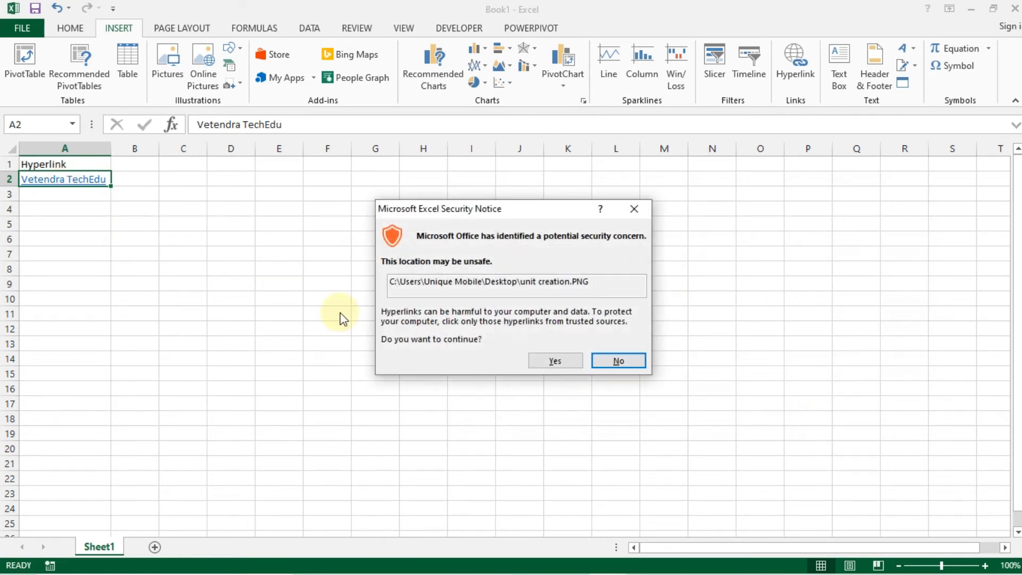
{"action": "left_click", "coordinate": [540, 359]}
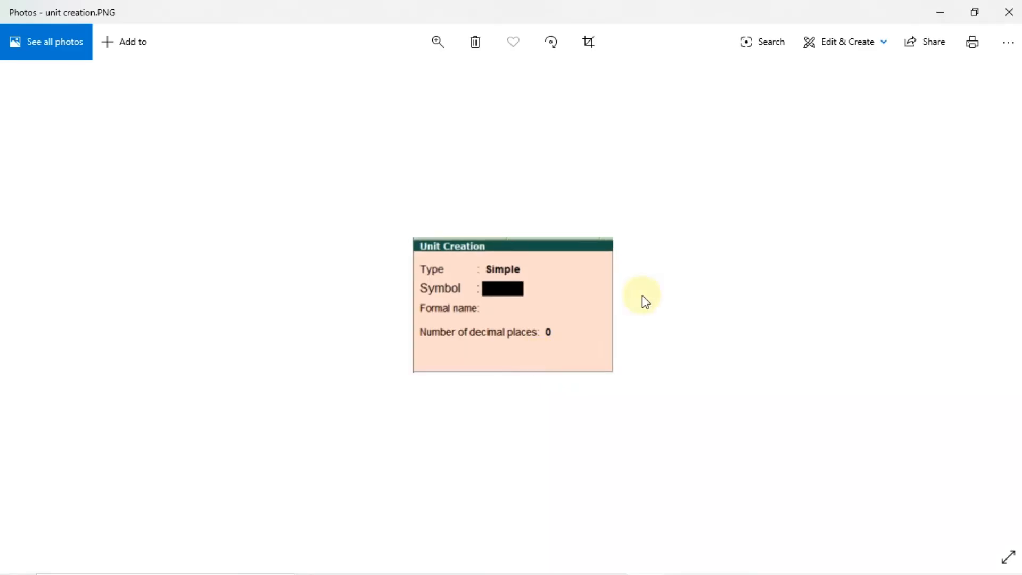
{"action": "left_click", "coordinate": [1003, 23]}
Undo the hyperlinks on cell A2 to restore its plain text
{"action": "key", "text": "ctrl+z"}
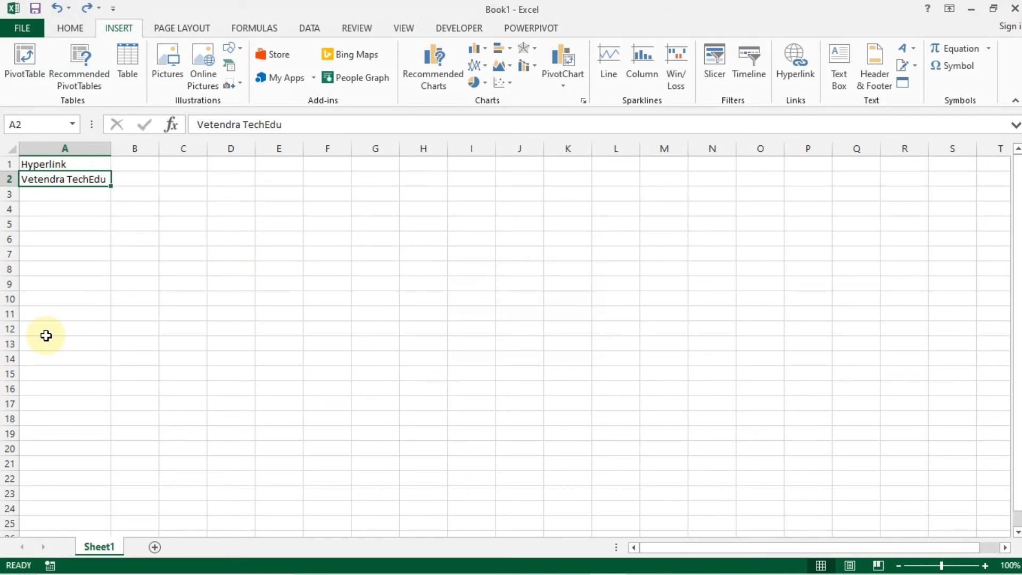
{"action": "left_click", "coordinate": [193, 220]}
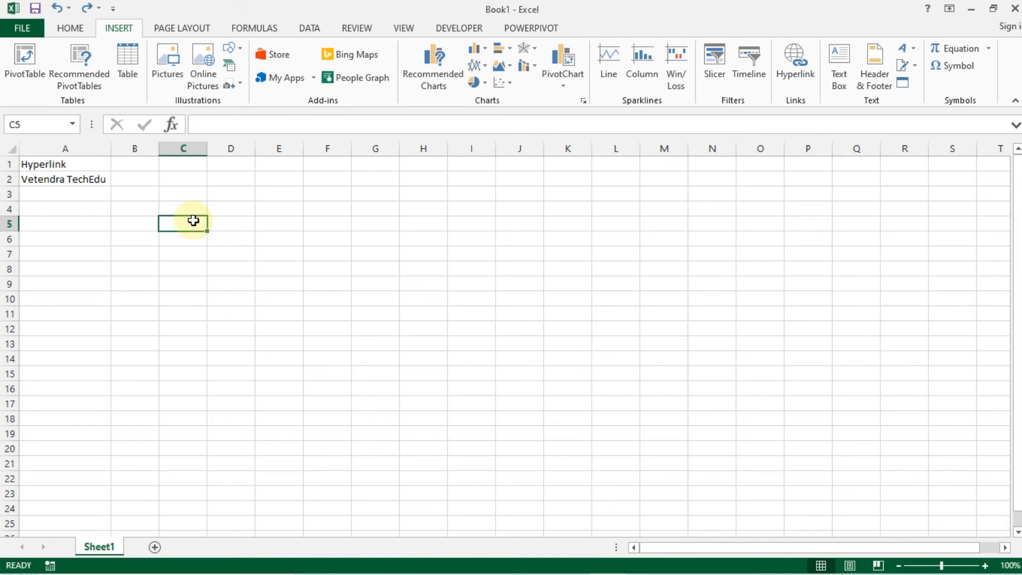
Rename the worksheet Sheet1 as "Home"
{"action": "double_click", "coordinate": [99, 549]}
{"action": "type", "text": "H"}
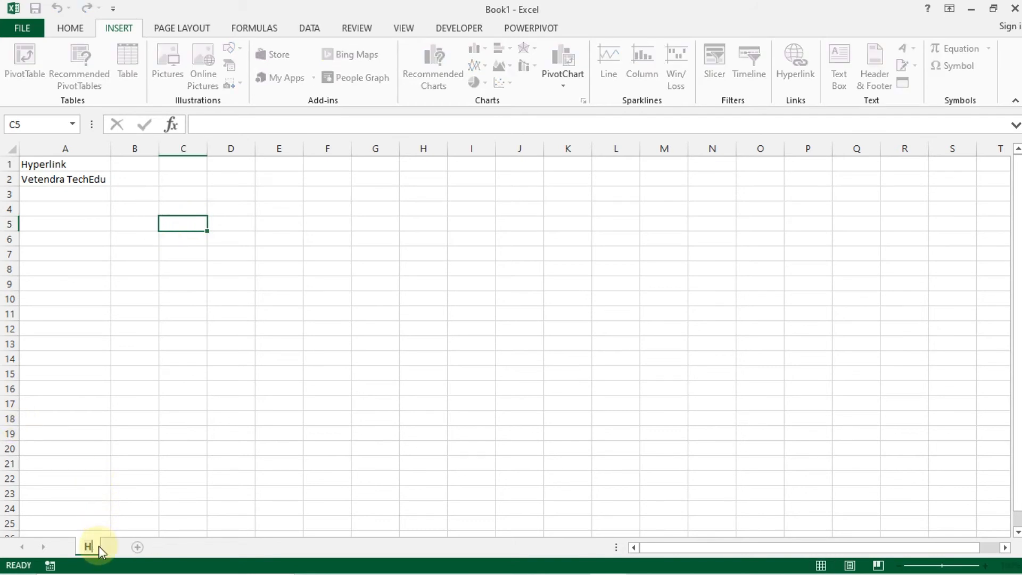
{"action": "type", "text": "ome"}
{"action": "key", "text": "Return"}
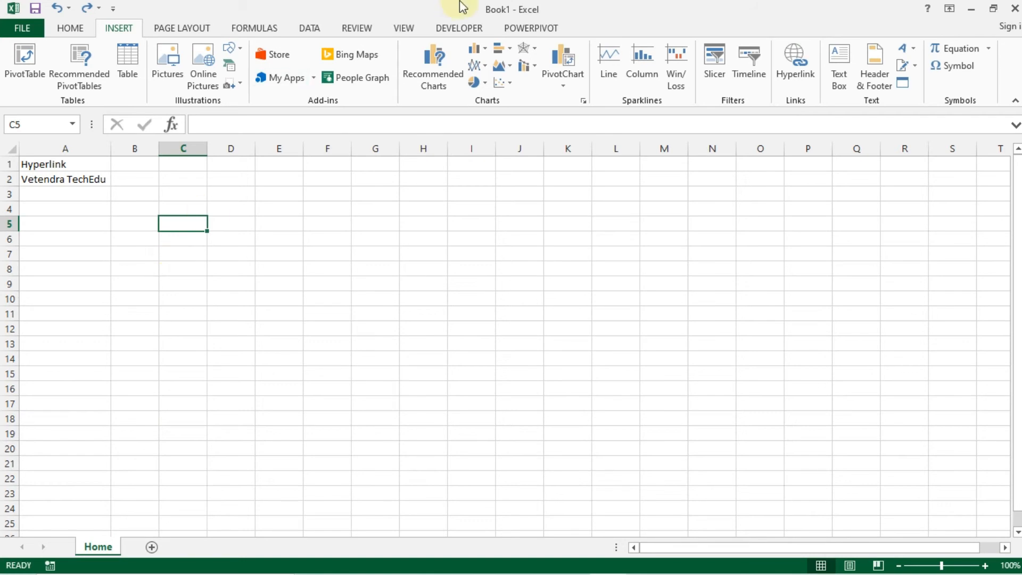
{"action": "left_click", "coordinate": [581, 8]}
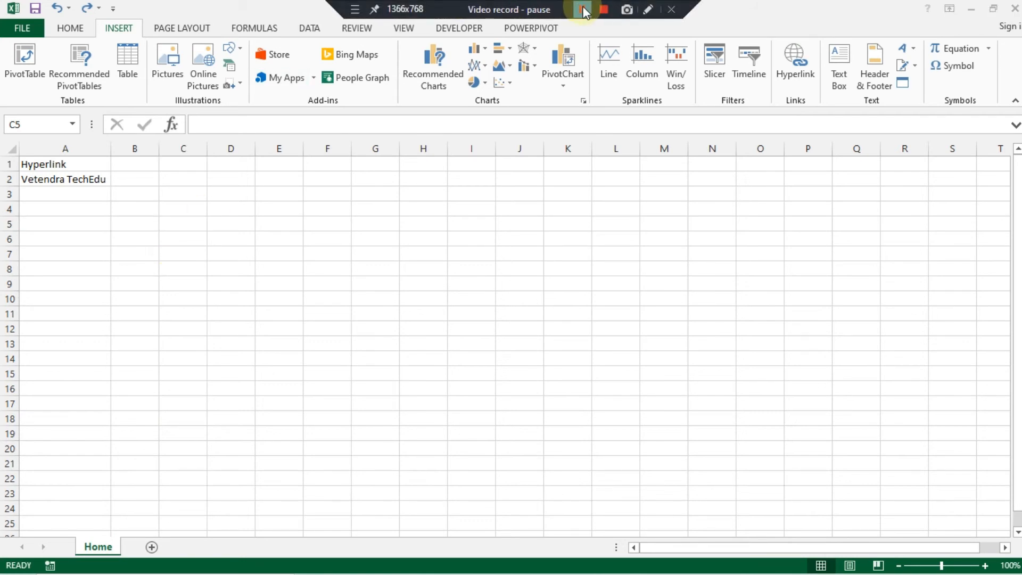
{"action": "left_click", "coordinate": [581, 10]}
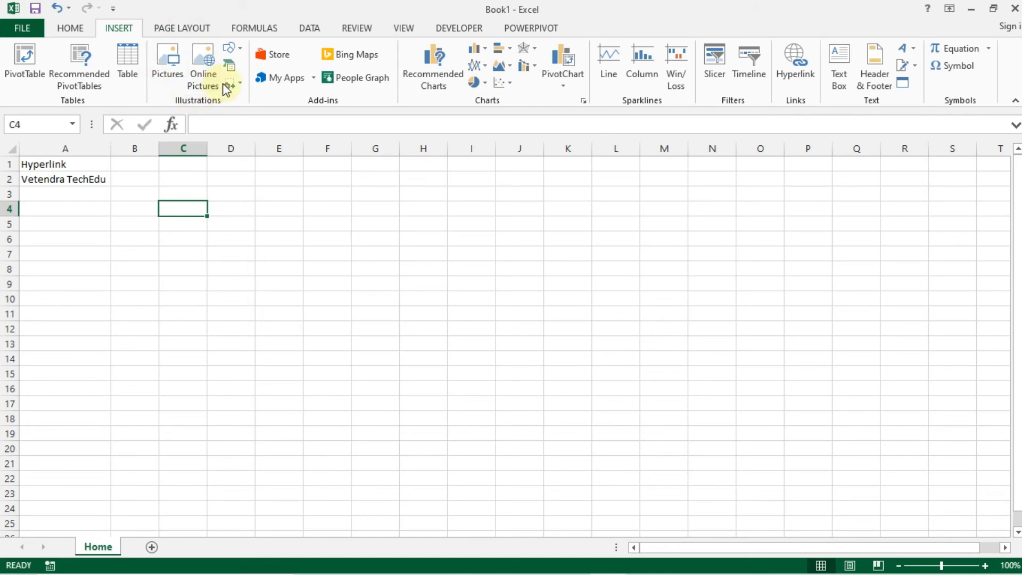
{"action": "left_click", "coordinate": [239, 51]}
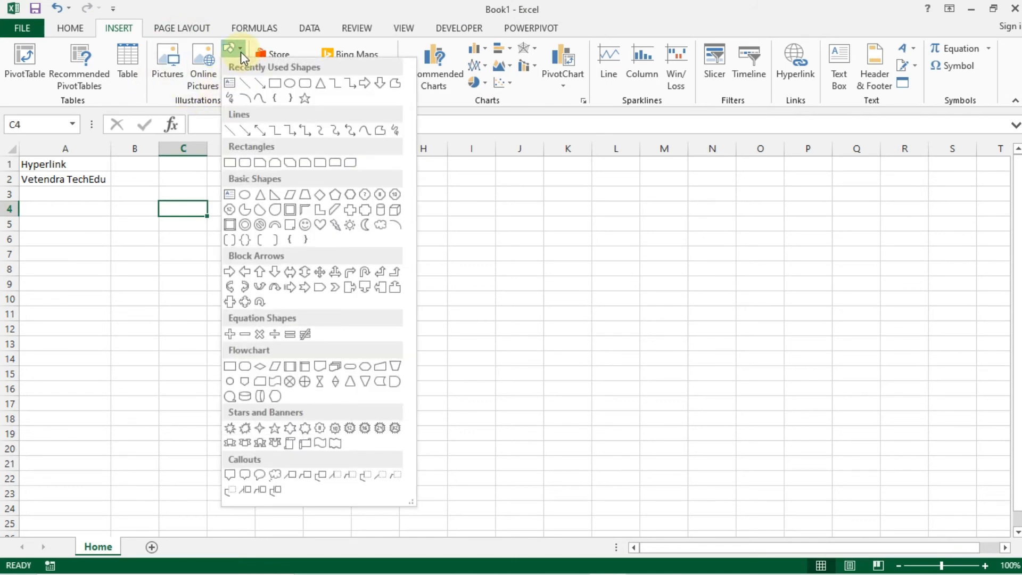
{"action": "left_click", "coordinate": [273, 87]}
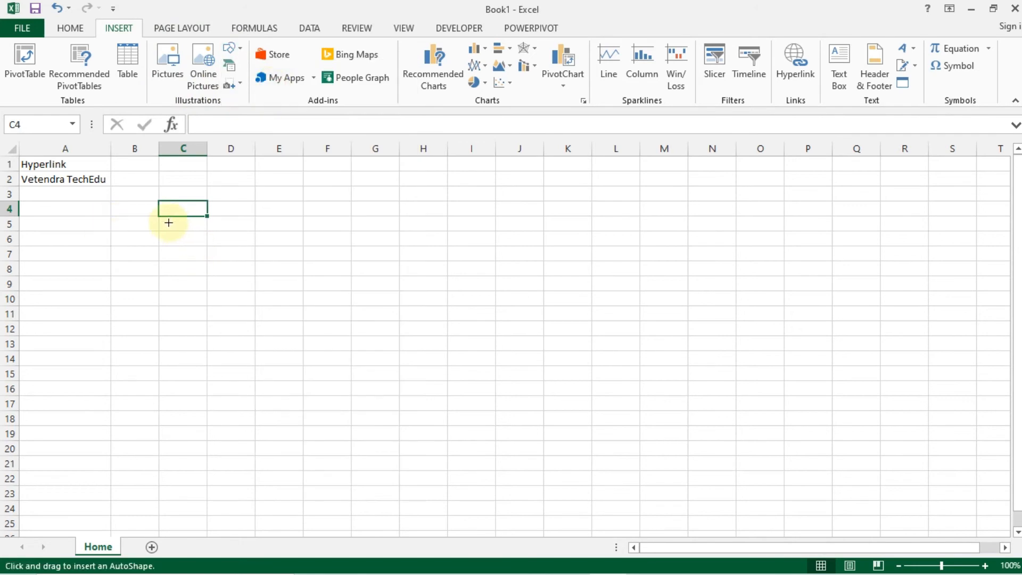
{"action": "left_click_drag", "start_coordinate": [165, 217], "coordinate": [205, 251]}
{"action": "left_click", "coordinate": [247, 250]}
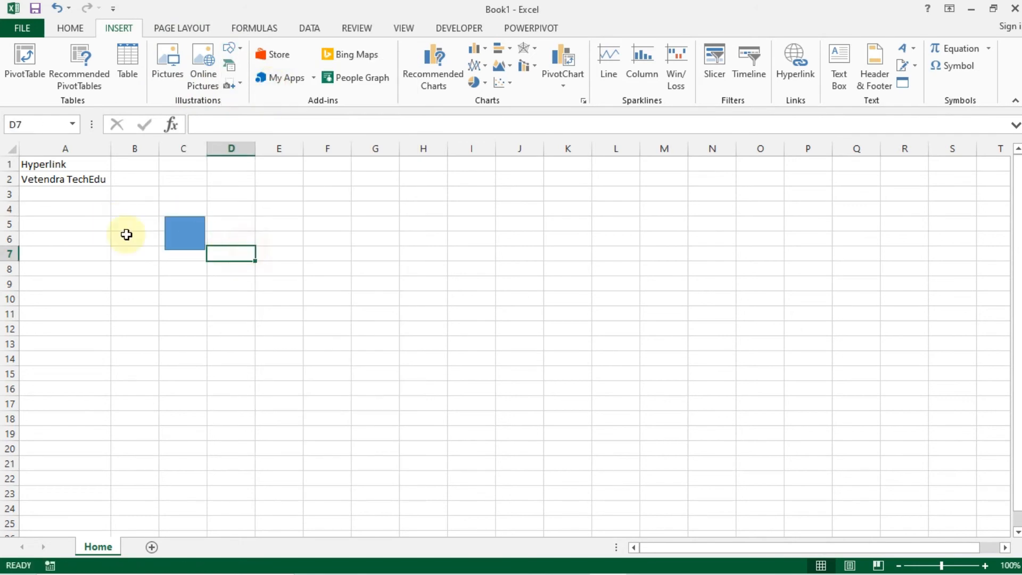
{"action": "left_click", "coordinate": [184, 219]}
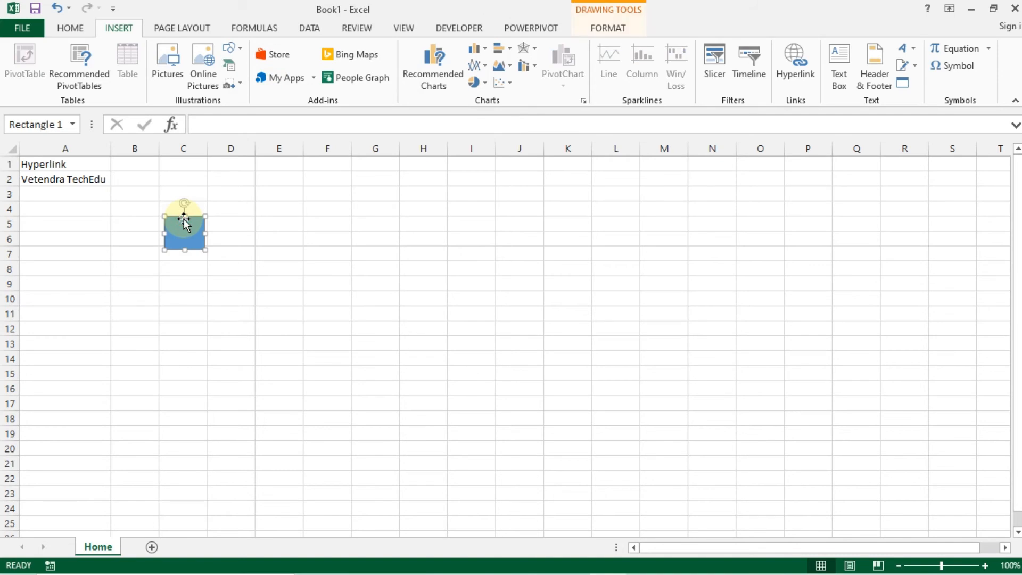
{"action": "key", "text": "Delete"}
{"action": "left_click", "coordinate": [177, 214]}
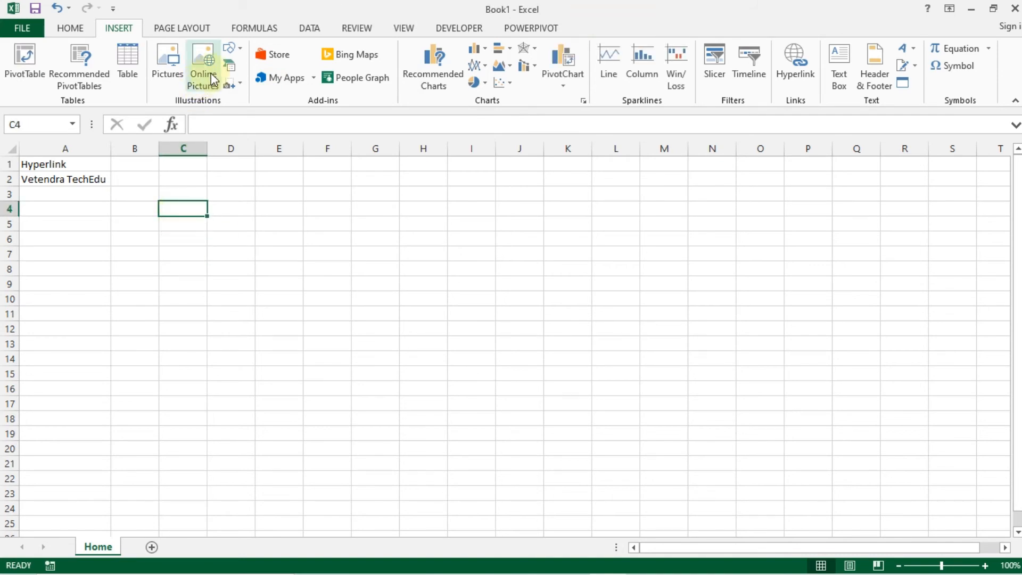
Draw a rectangle about 0.53" high and 1.88" wide and place it over columns B to D around rows 5 to 7
{"action": "left_click", "coordinate": [228, 49]}
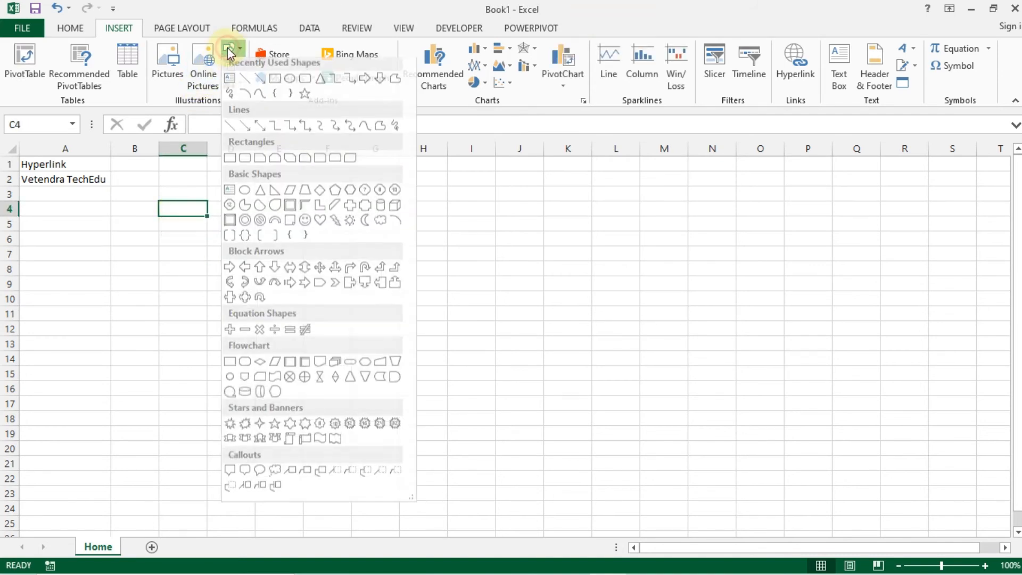
{"action": "left_click", "coordinate": [277, 84]}
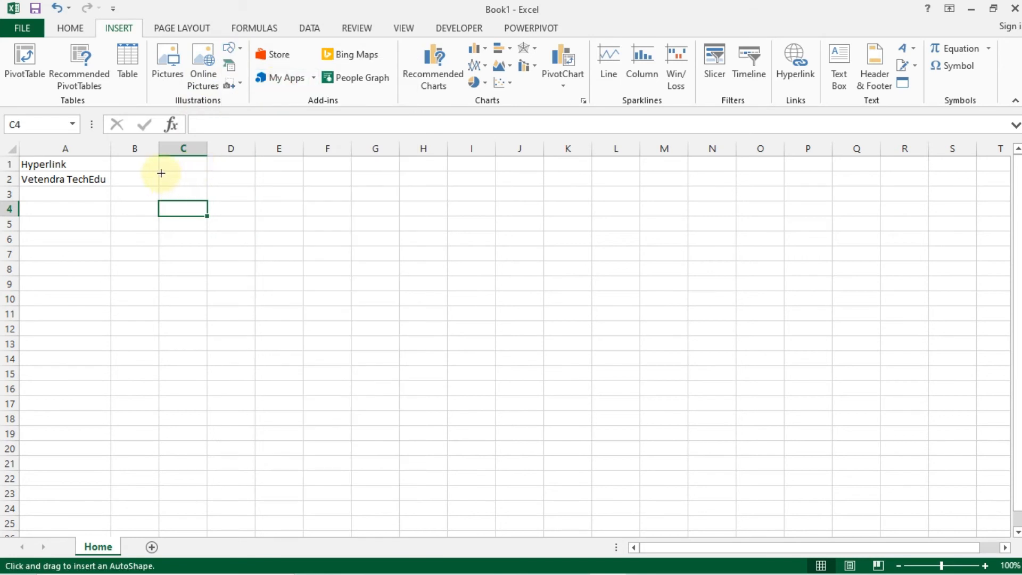
{"action": "left_click_drag", "start_coordinate": [160, 172], "coordinate": [189, 198]}
{"action": "mouse_move", "coordinate": [192, 201]}
{"action": "left_mouse_down"}
{"action": "mouse_move", "coordinate": [224, 209]}
{"action": "mouse_move", "coordinate": [265, 195]}
{"action": "mouse_move", "coordinate": [357, 196]}
{"action": "mouse_move", "coordinate": [369, 205]}
{"action": "left_mouse_up"}
{"action": "left_click_drag", "start_coordinate": [301, 182], "coordinate": [172, 230]}
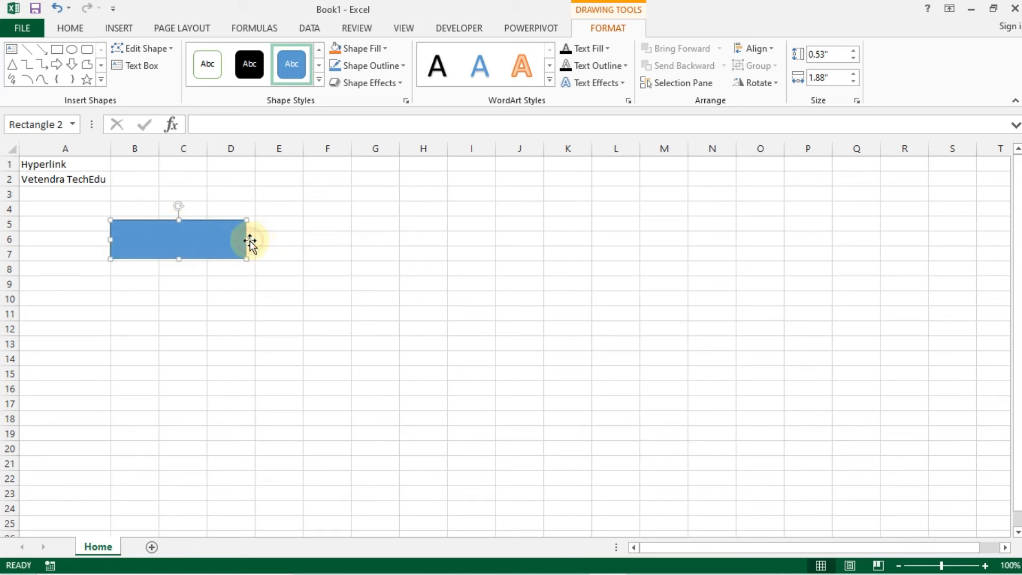
Narrow the rectangle to about 1.35" wide and position it over columns B and C
{"action": "left_click_drag", "start_coordinate": [242, 241], "coordinate": [206, 234]}
{"action": "left_click_drag", "start_coordinate": [137, 240], "coordinate": [158, 238]}
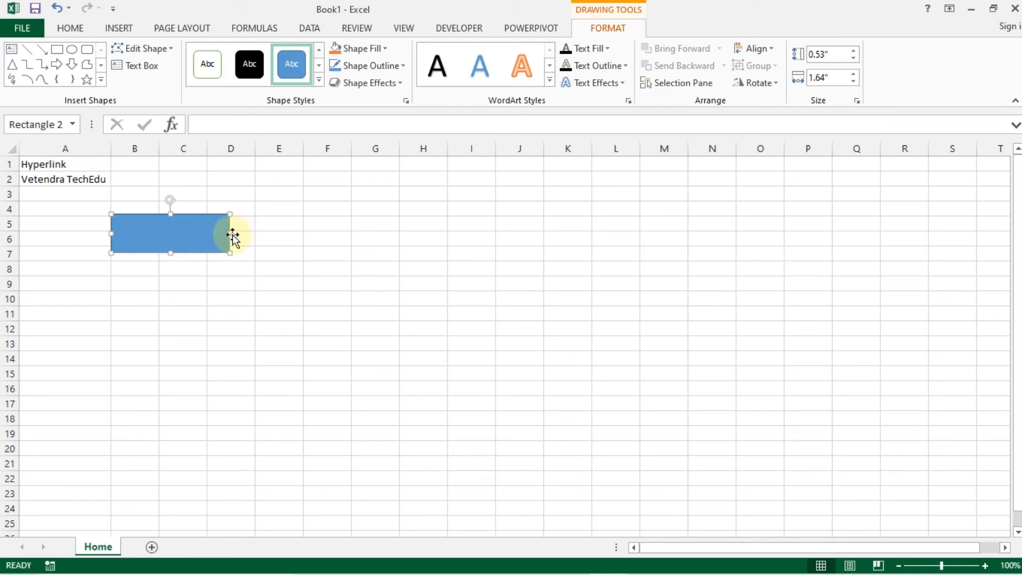
{"action": "left_click_drag", "start_coordinate": [230, 233], "coordinate": [209, 234]}
{"action": "mouse_move", "coordinate": [493, 5]}
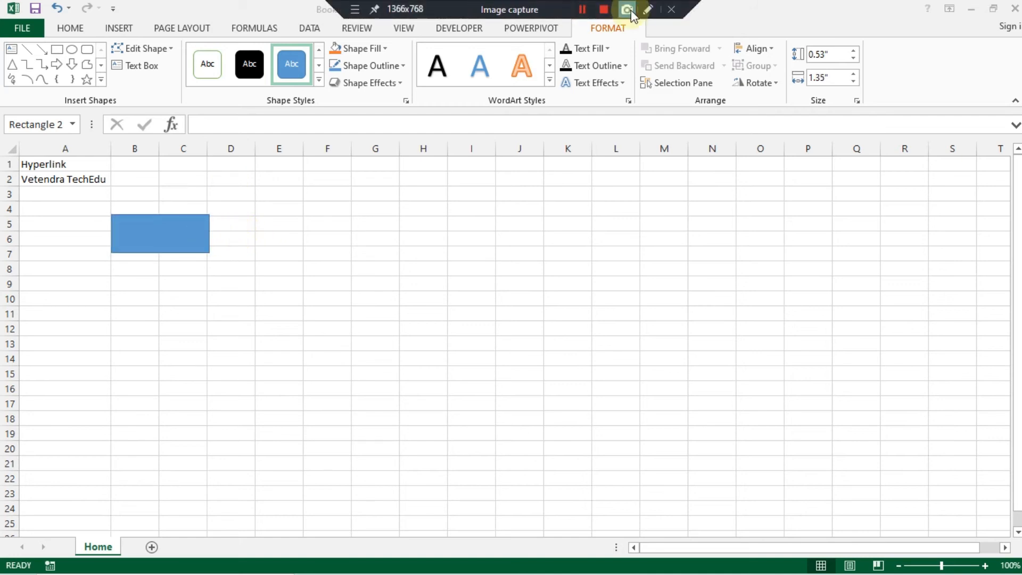
{"action": "left_click", "coordinate": [580, 9]}
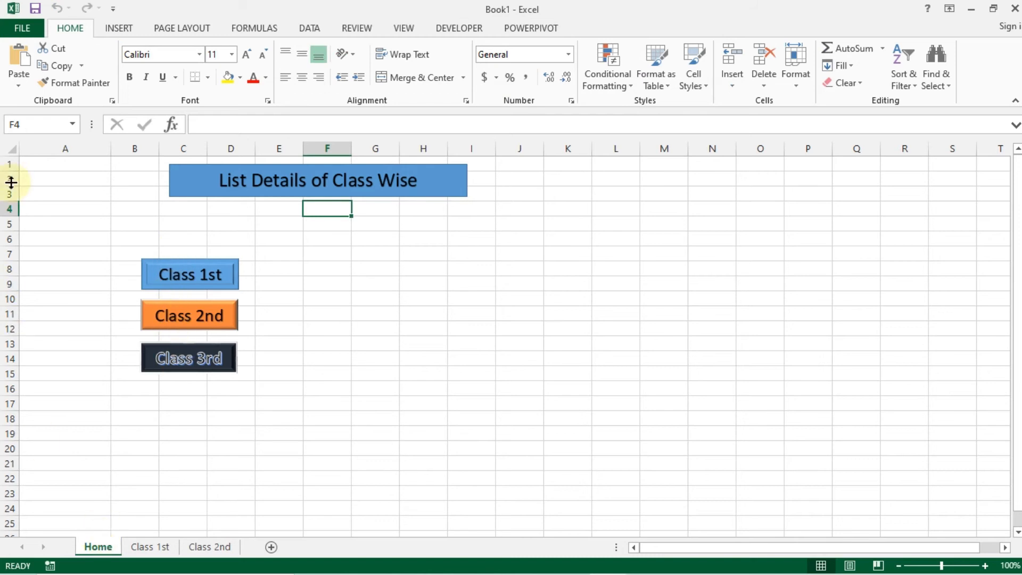
Hide the workbook's sheet tabs and the Home worksheet's row and column headers through the advanced display options
{"action": "left_click", "coordinate": [3, 143]}
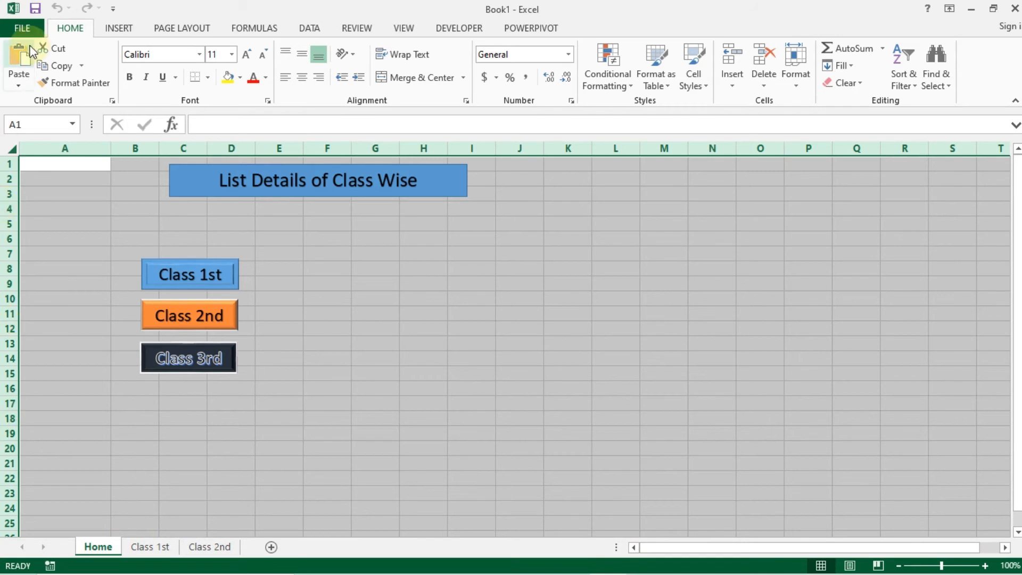
{"action": "left_click", "coordinate": [25, 32]}
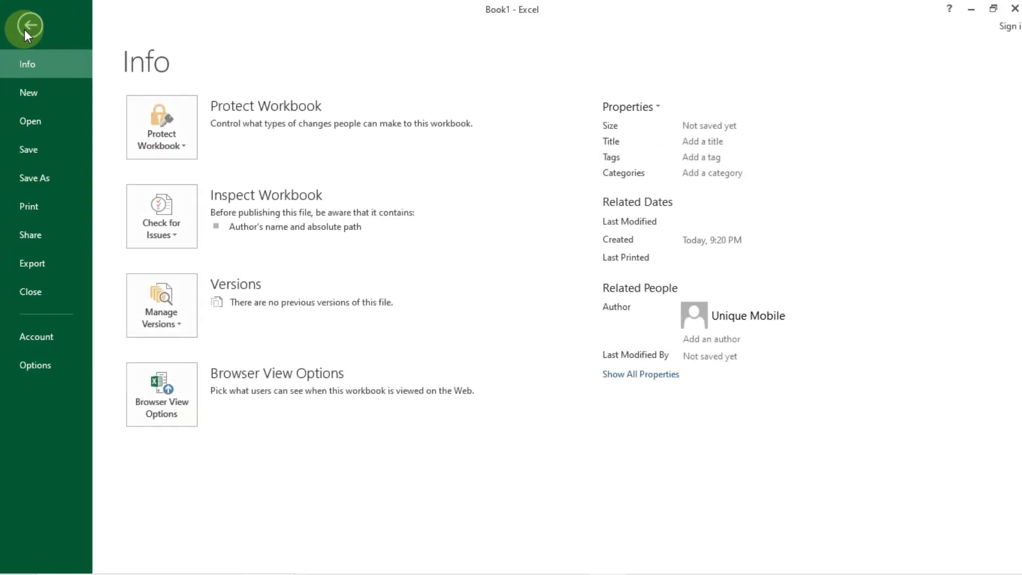
{"action": "left_click", "coordinate": [36, 360]}
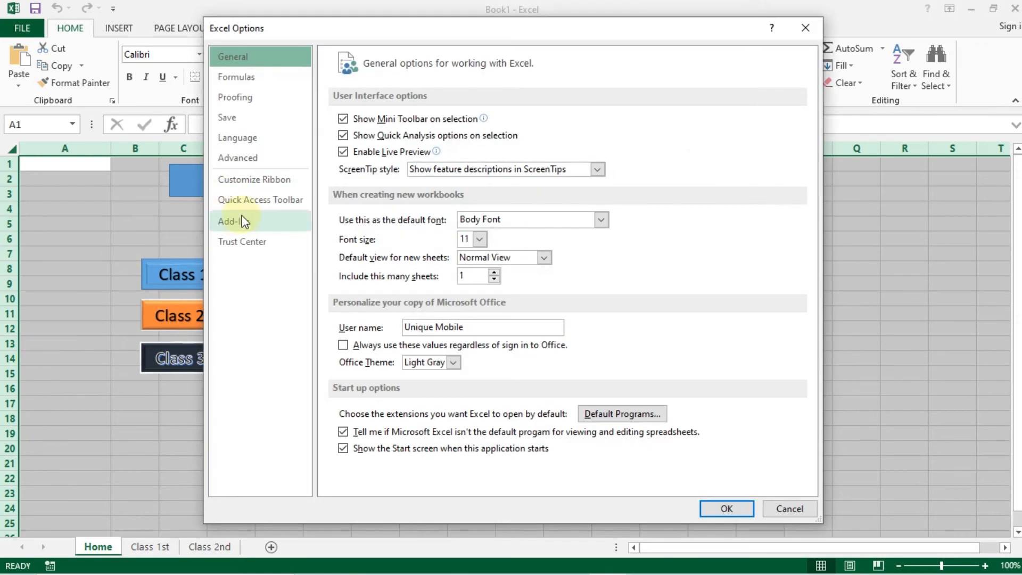
{"action": "left_click", "coordinate": [240, 160]}
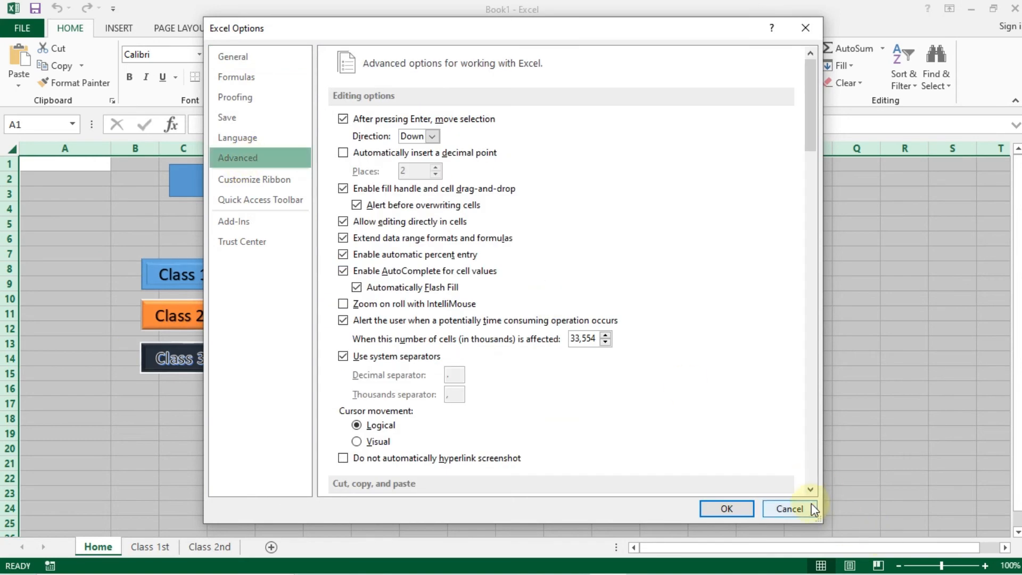
{"action": "left_click_drag", "start_coordinate": [809, 495], "coordinate": [810, 497]}
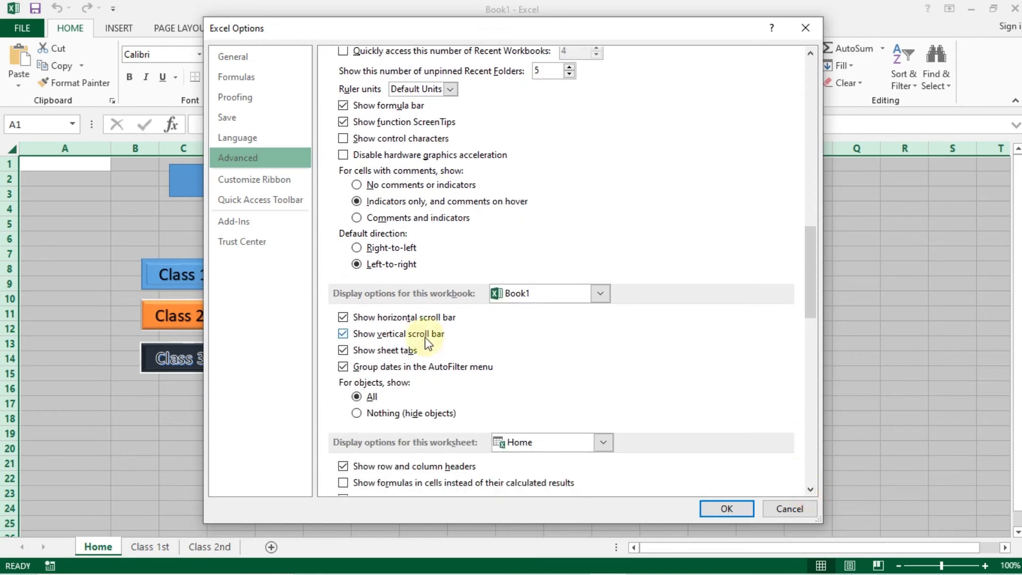
{"action": "left_click", "coordinate": [343, 318]}
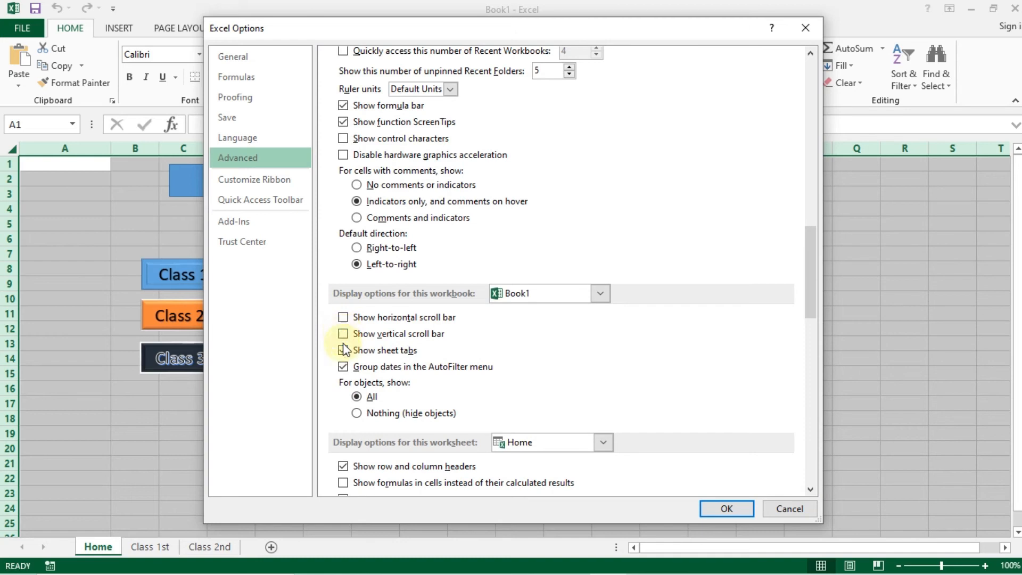
{"action": "left_click", "coordinate": [343, 351]}
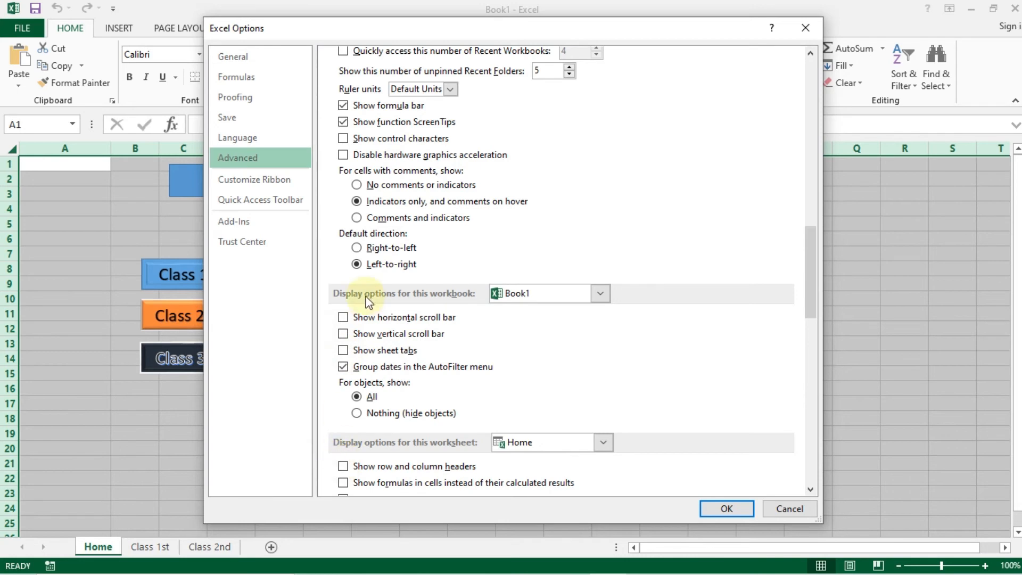
{"action": "left_click", "coordinate": [343, 334]}
{"action": "left_click", "coordinate": [726, 511]}
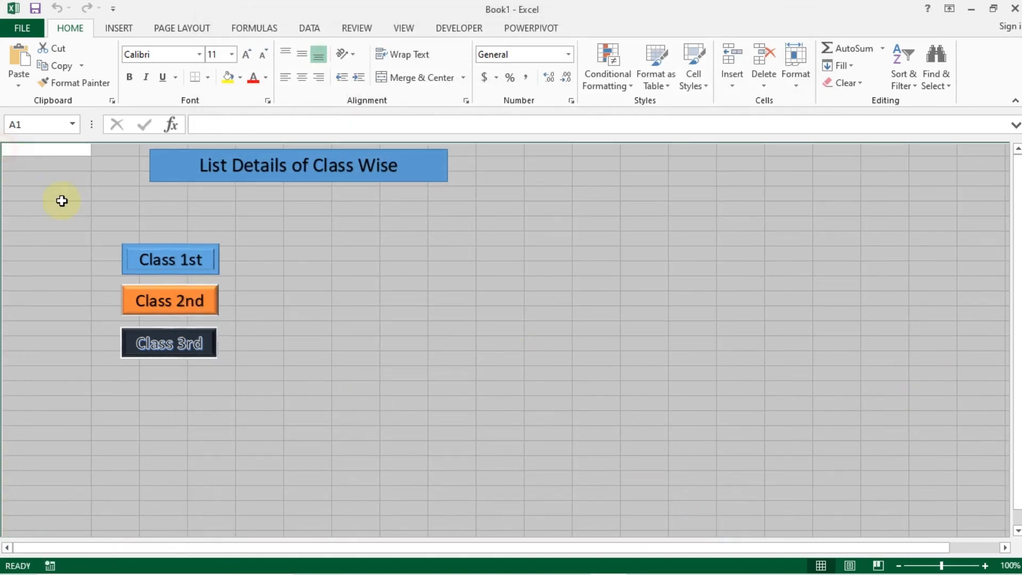
{"action": "left_click", "coordinate": [93, 392]}
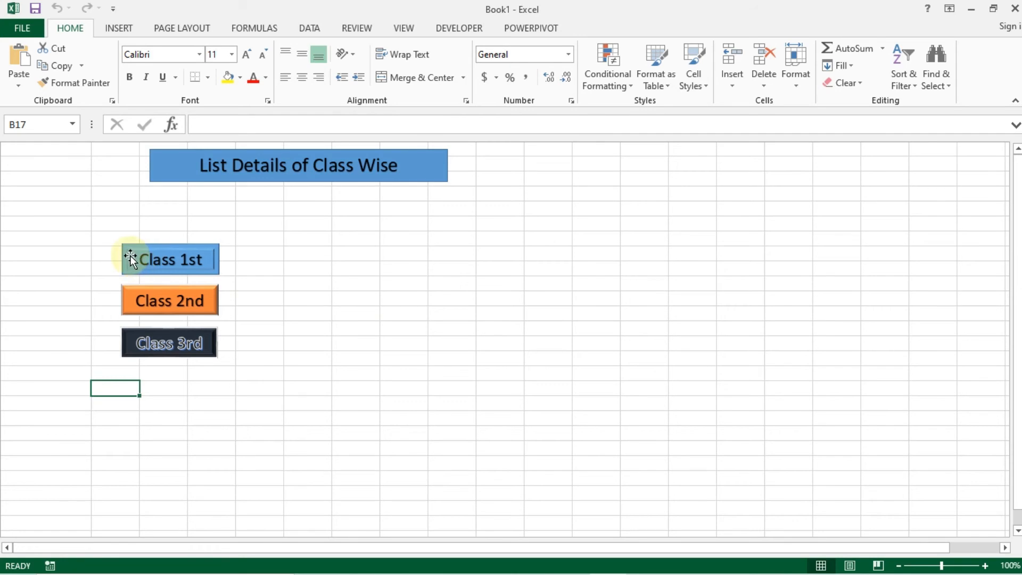
{"action": "left_click", "coordinate": [4, 28]}
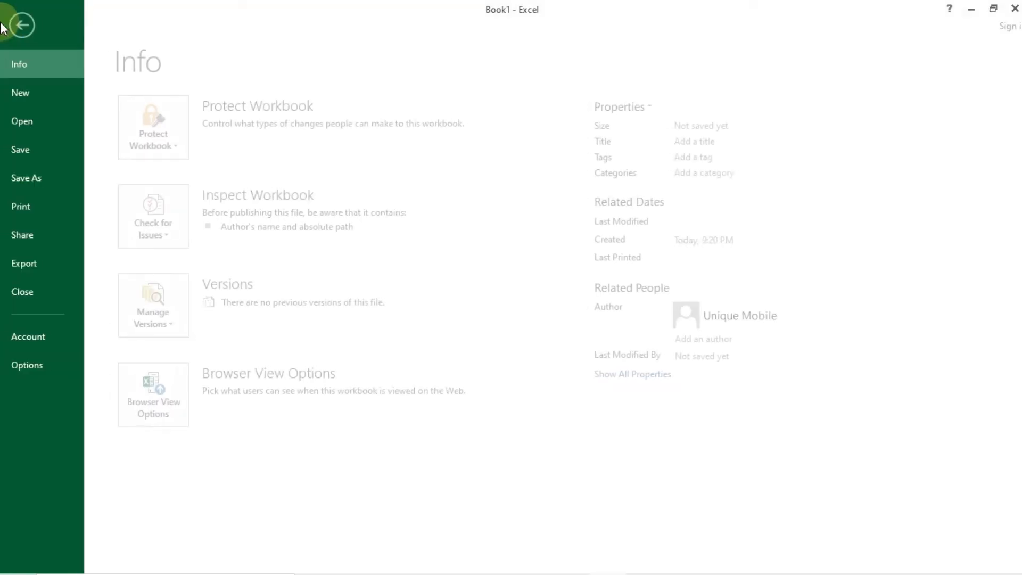
{"action": "left_click", "coordinate": [36, 327]}
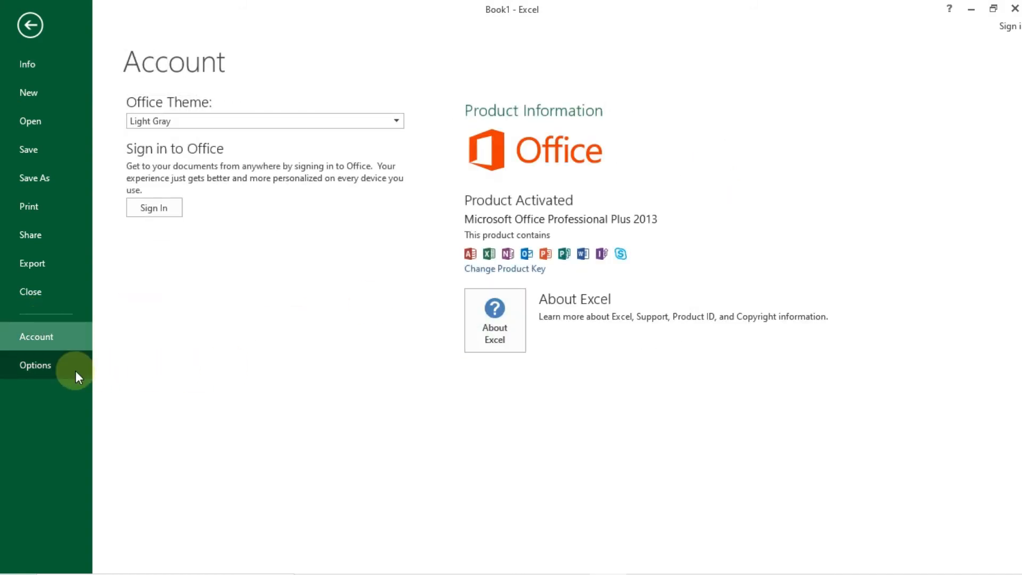
{"action": "left_click", "coordinate": [75, 370]}
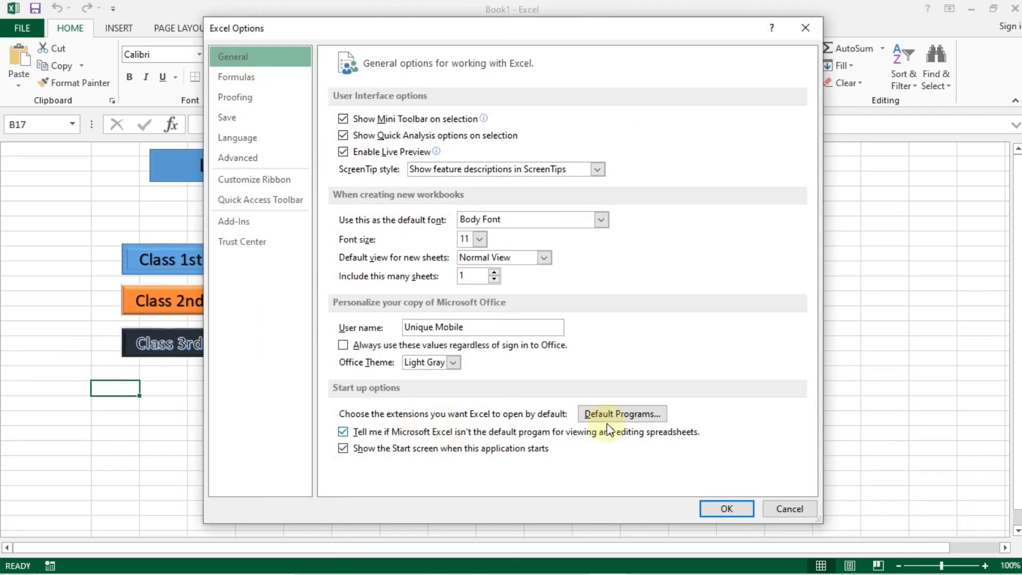
{"action": "left_click", "coordinate": [234, 157]}
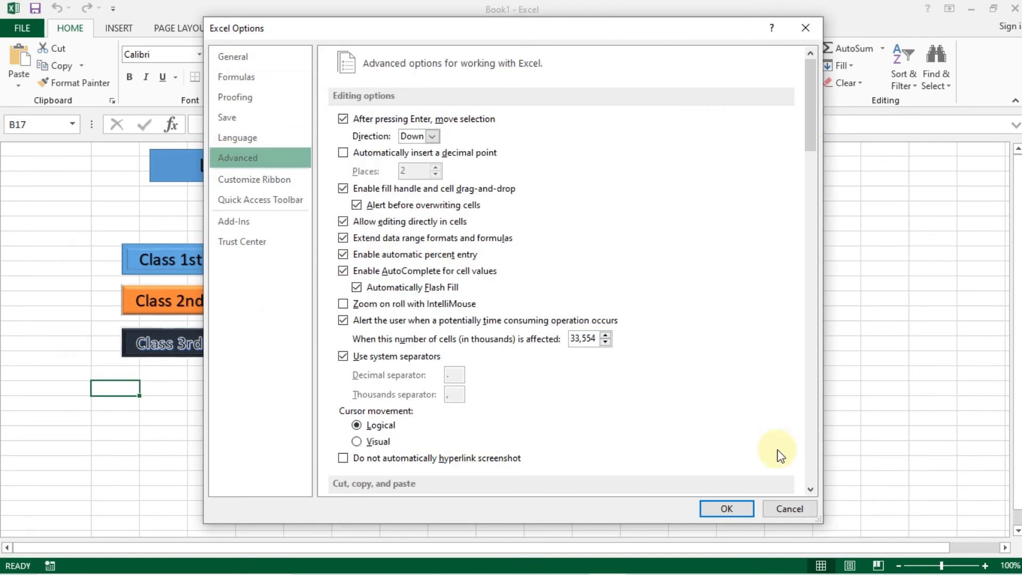
{"action": "left_click", "coordinate": [778, 510]}
Hyperlink the Class 1st shape to cell A1 of the 'Class 1st' sheet in this document
{"action": "left_click", "coordinate": [163, 258]}
{"action": "right_click", "coordinate": [163, 258]}
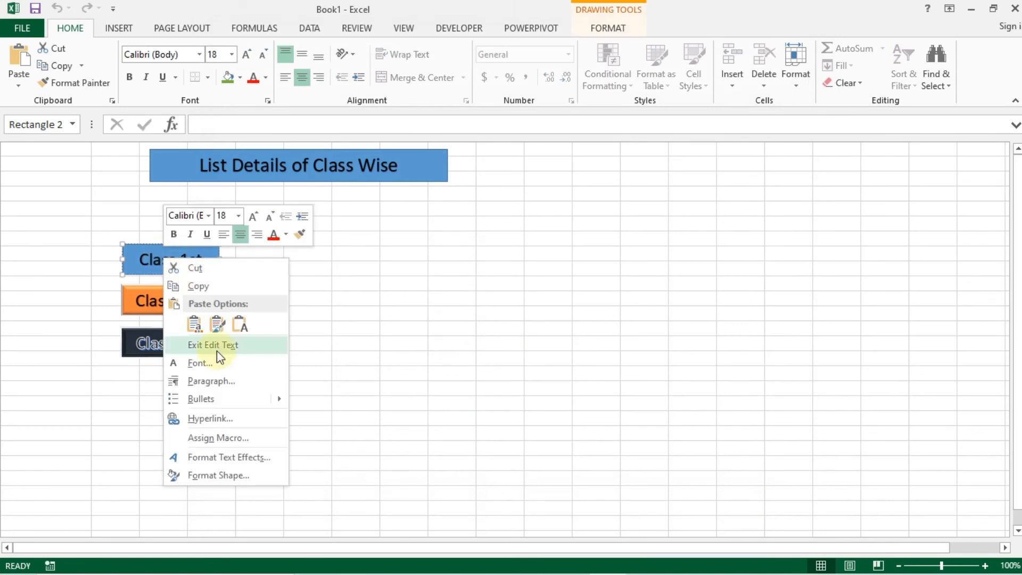
{"action": "left_click", "coordinate": [226, 421]}
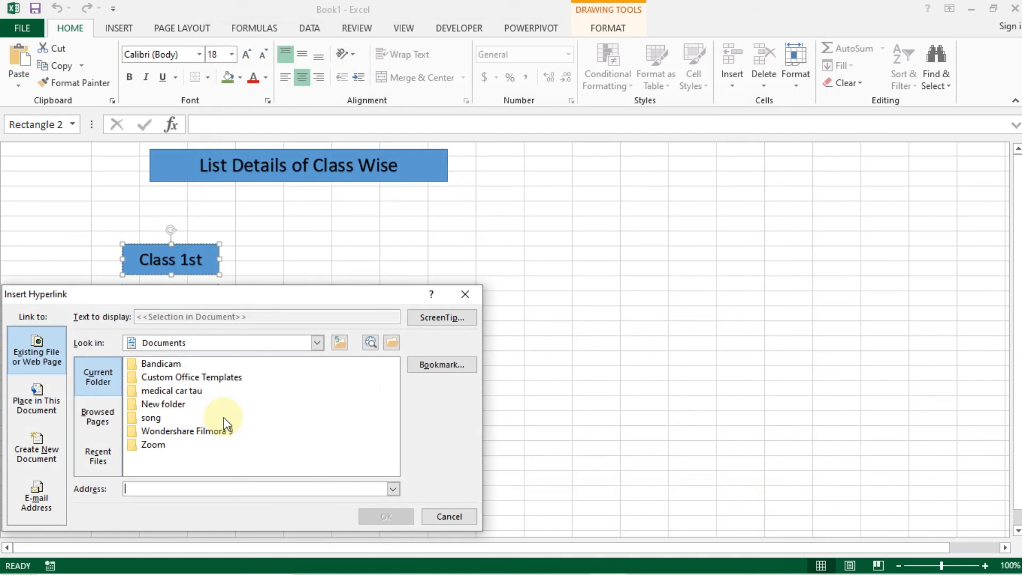
{"action": "left_click", "coordinate": [53, 413]}
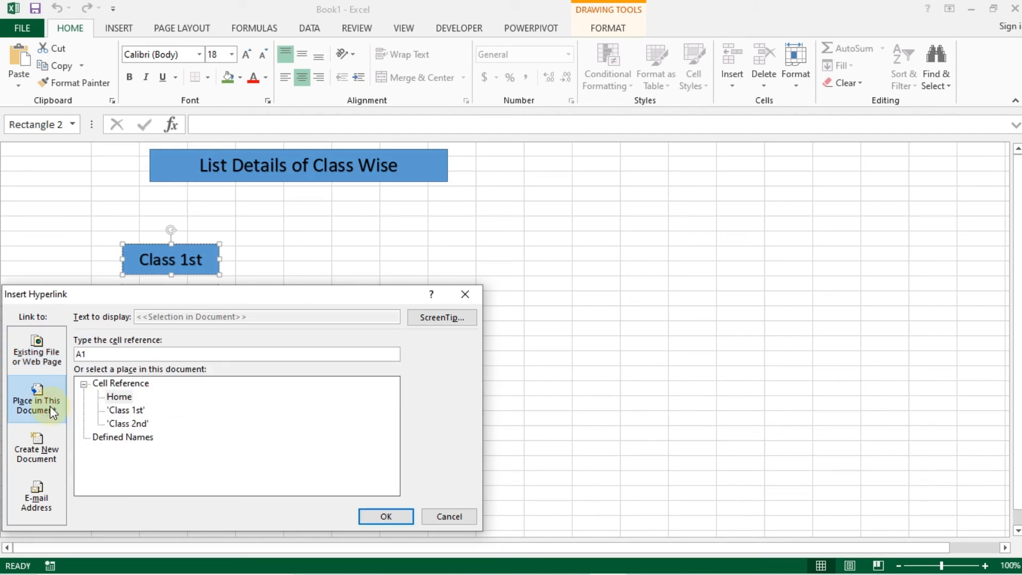
{"action": "left_click", "coordinate": [128, 410]}
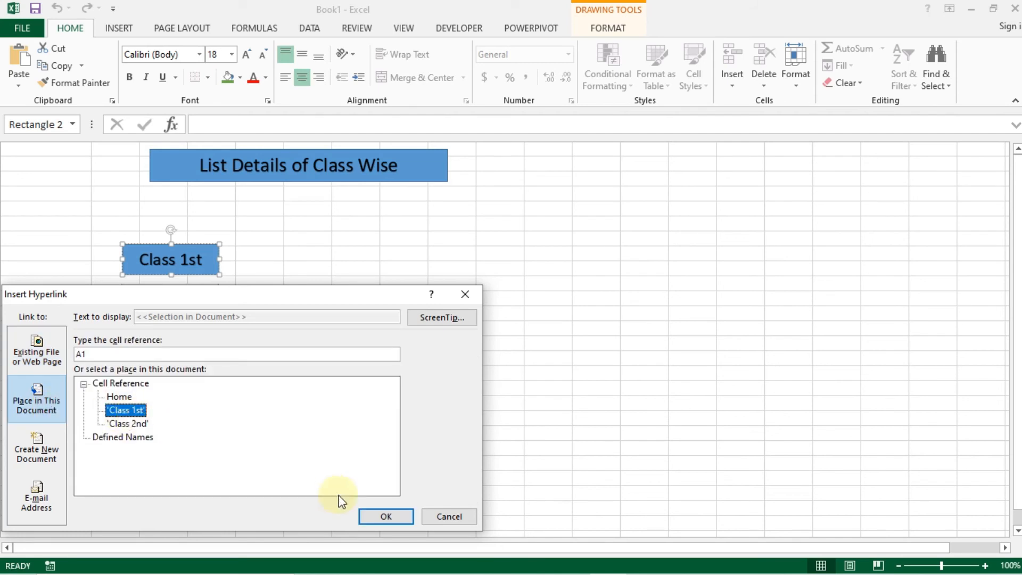
{"action": "left_click", "coordinate": [366, 513]}
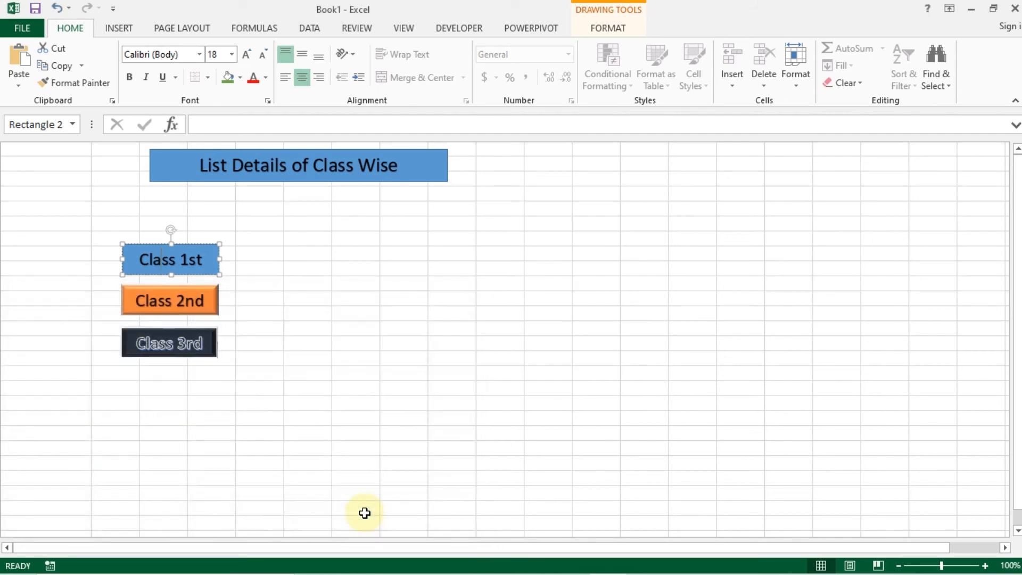
Hyperlink the orange Class 2nd shape to cell A1 of the 'Class 2nd' sheet in this document
{"action": "left_click", "coordinate": [176, 305]}
{"action": "right_click", "coordinate": [177, 306]}
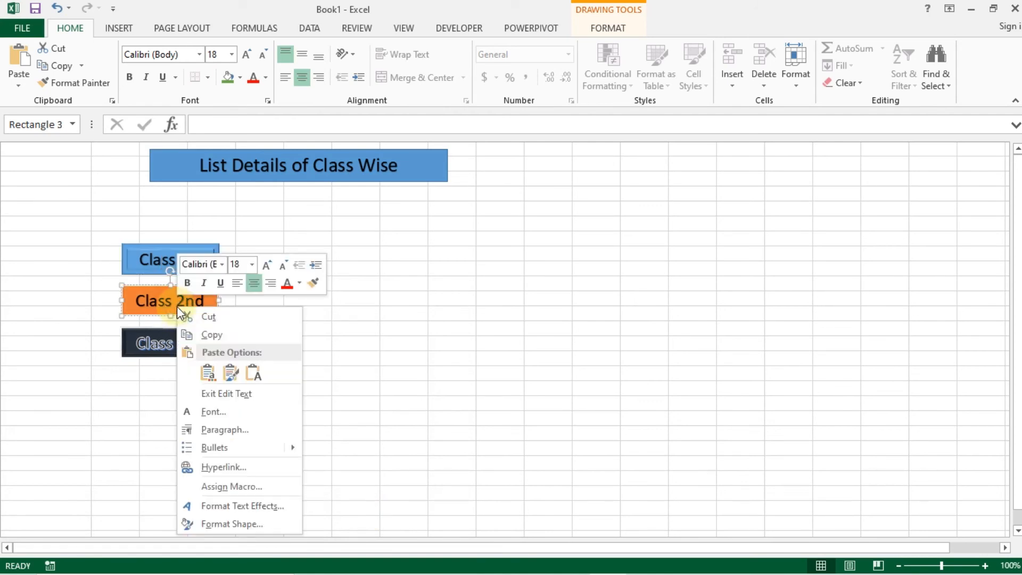
{"action": "left_click", "coordinate": [212, 467]}
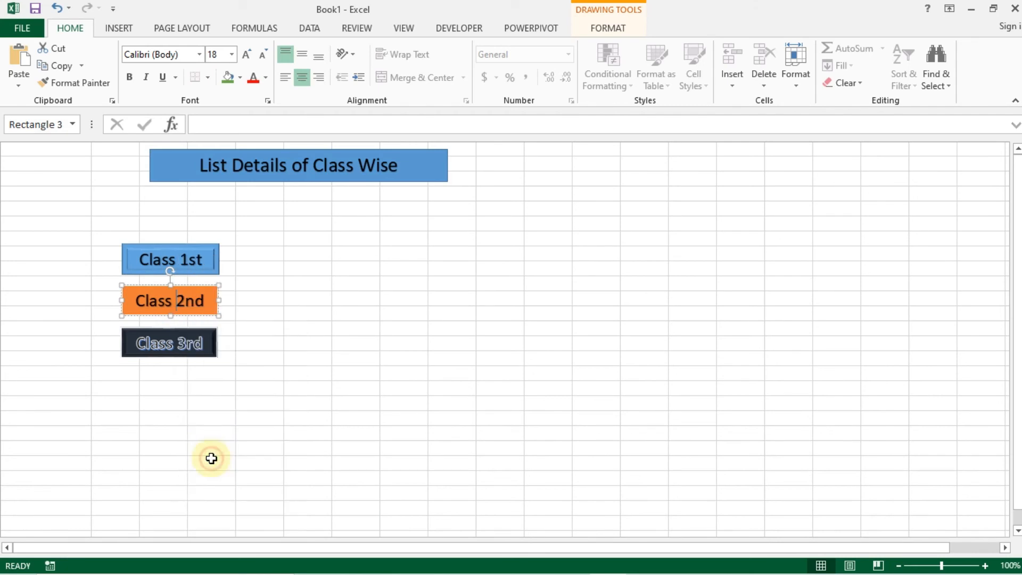
{"action": "left_click", "coordinate": [133, 464]}
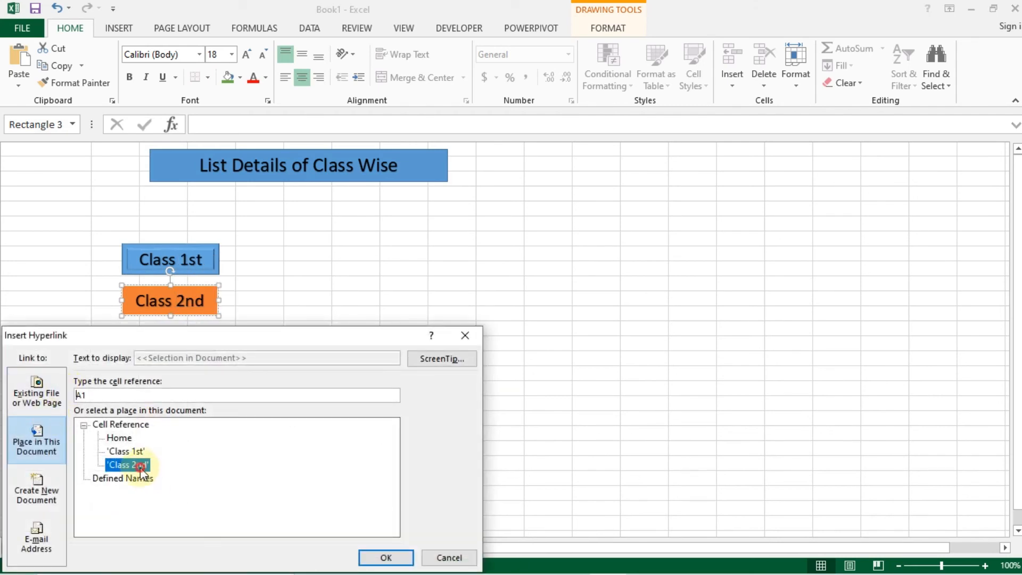
{"action": "left_click", "coordinate": [390, 556]}
{"action": "left_click_drag", "start_coordinate": [318, 358], "coordinate": [206, 343]}
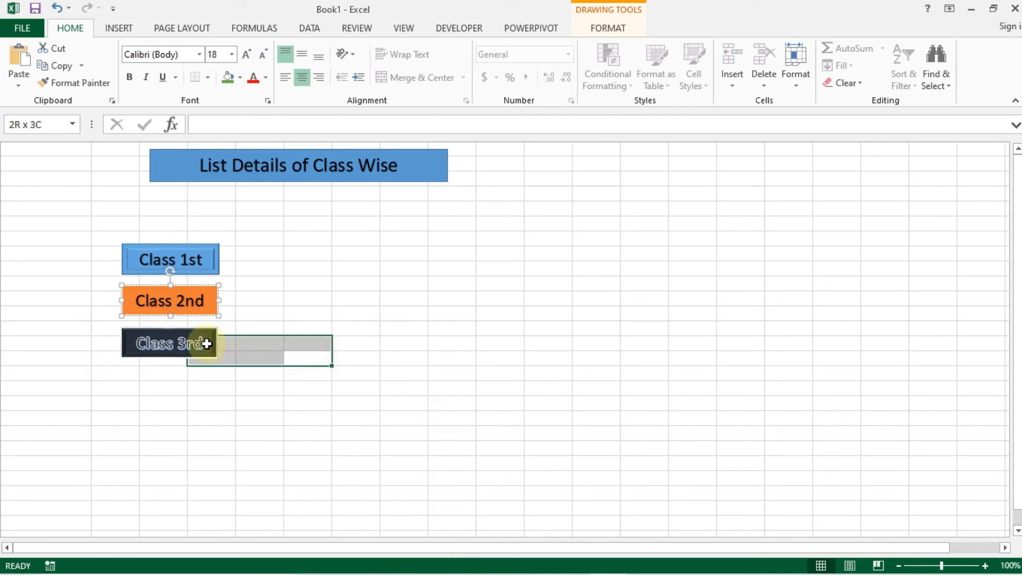
Delete the Class 3rd shape from the Home sheet
{"action": "left_click", "coordinate": [207, 344]}
{"action": "key", "text": "Delete"}
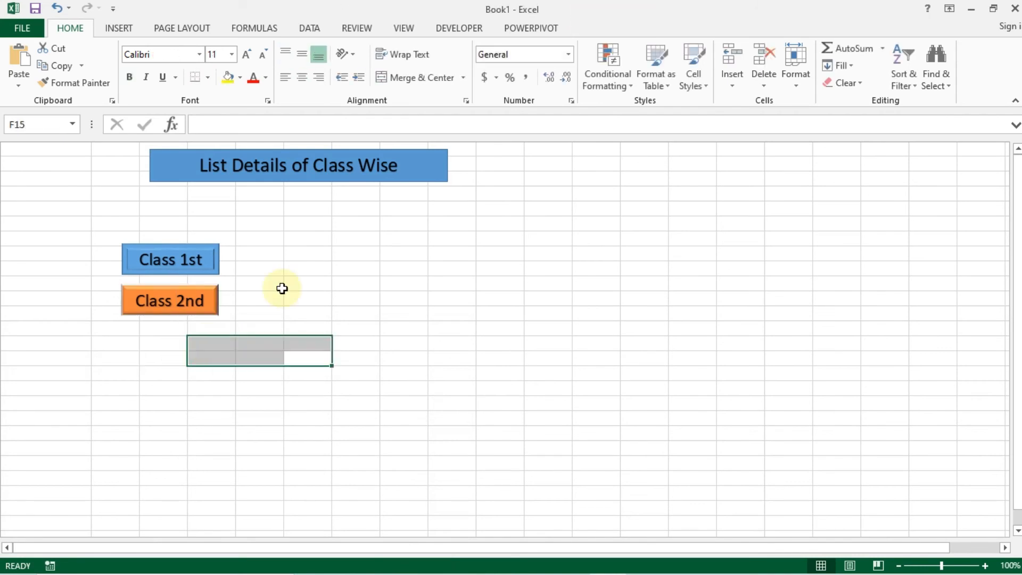
Follow the Class 1st link and hyperlink that sheet's Next shape to cell A1 of the 'Class 2nd' sheet
{"action": "left_click", "coordinate": [208, 258]}
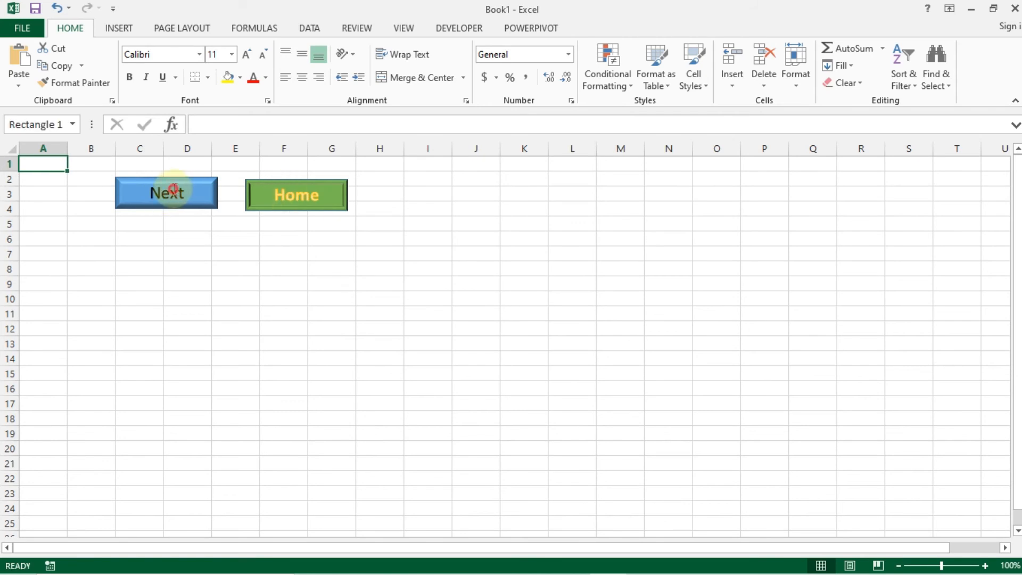
{"action": "left_click", "coordinate": [174, 187], "text": "ctrl"}
{"action": "left_click", "coordinate": [169, 267]}
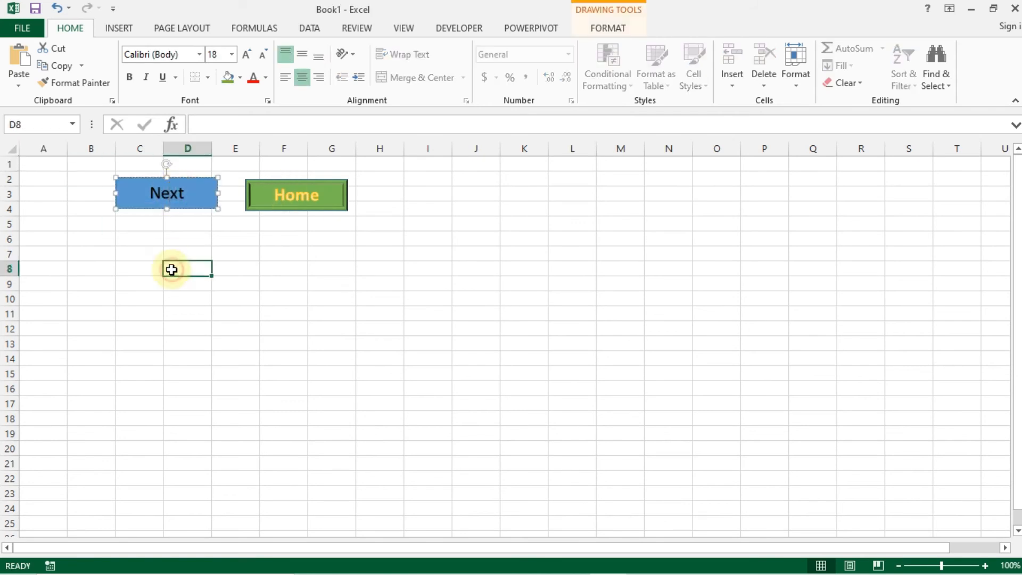
{"action": "right_click", "coordinate": [143, 189]}
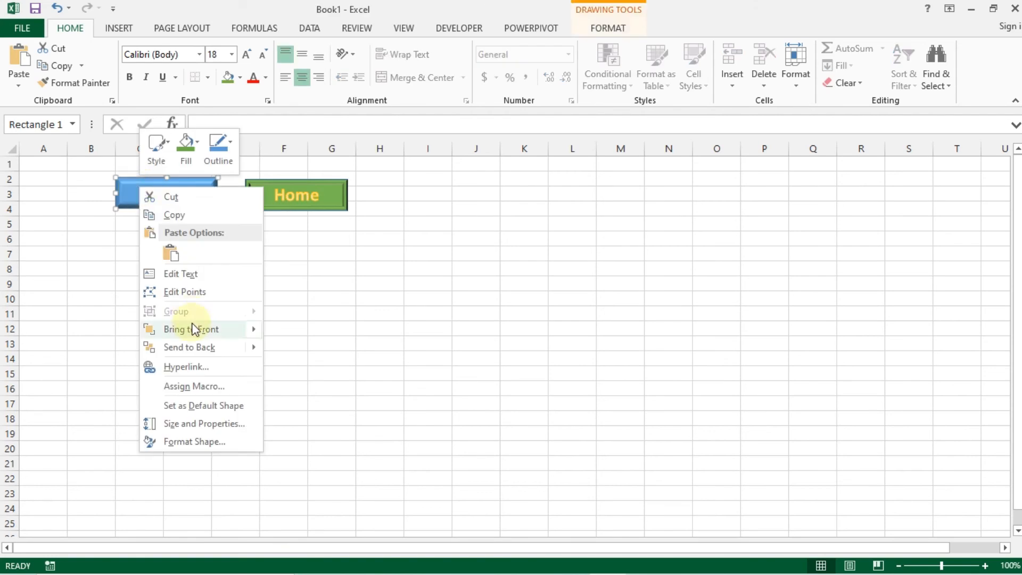
{"action": "left_click", "coordinate": [191, 367]}
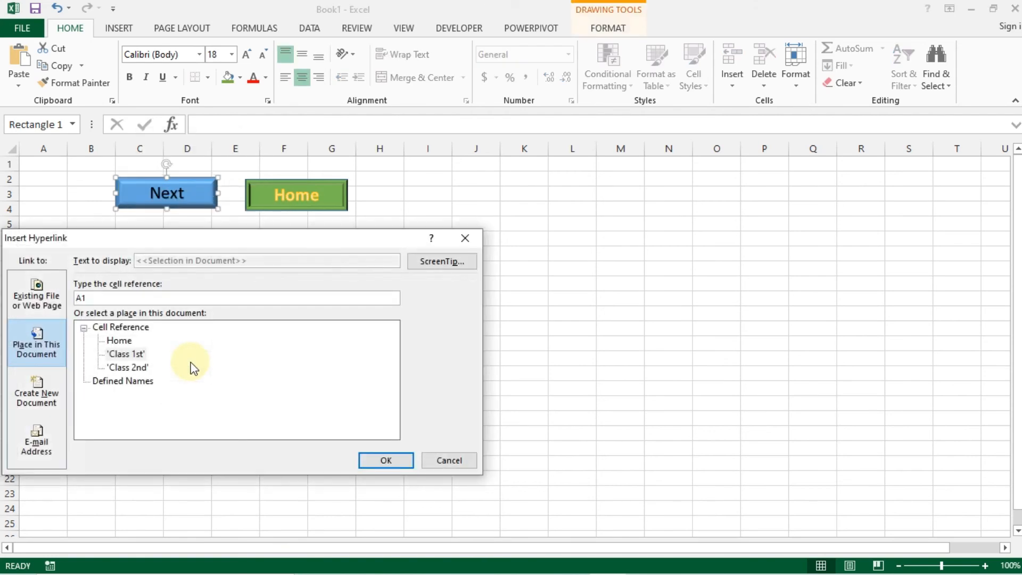
{"action": "left_click", "coordinate": [119, 368]}
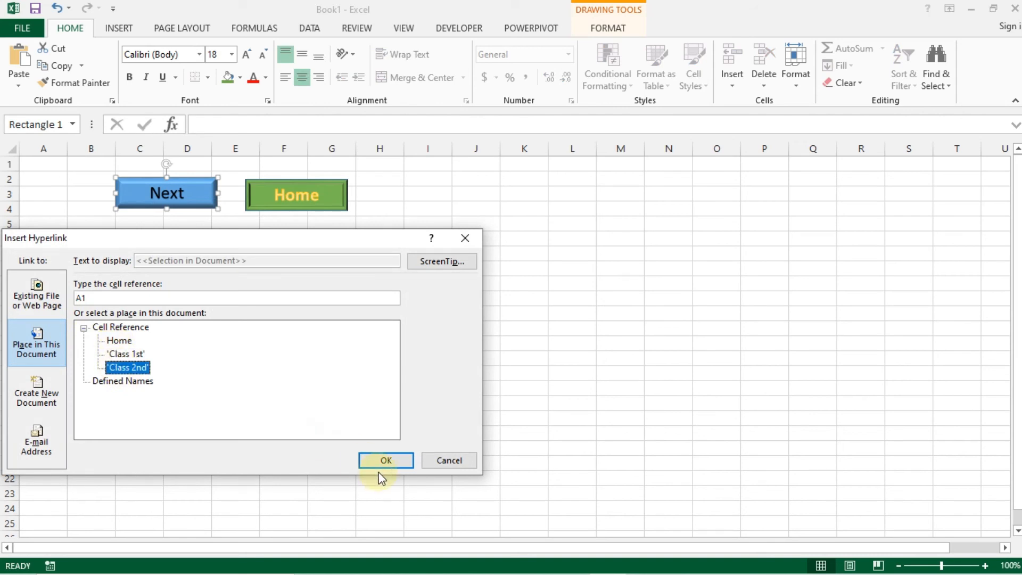
{"action": "left_click", "coordinate": [385, 461]}
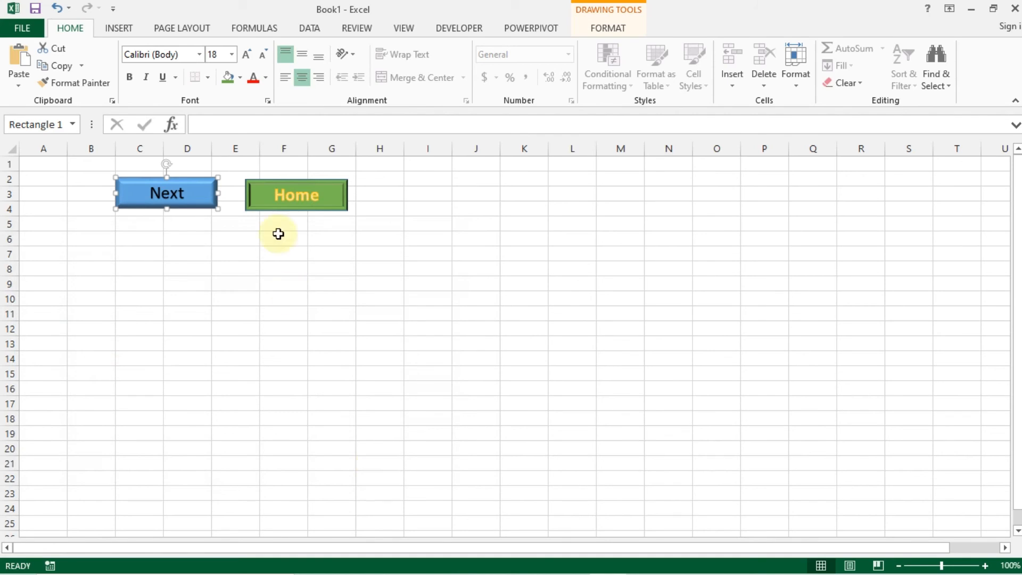
Hyperlink the Class 1st sheet's Home shape to cell A1 of the Home sheet, and follow the Next link to Class 2nd
{"action": "right_click", "coordinate": [280, 202]}
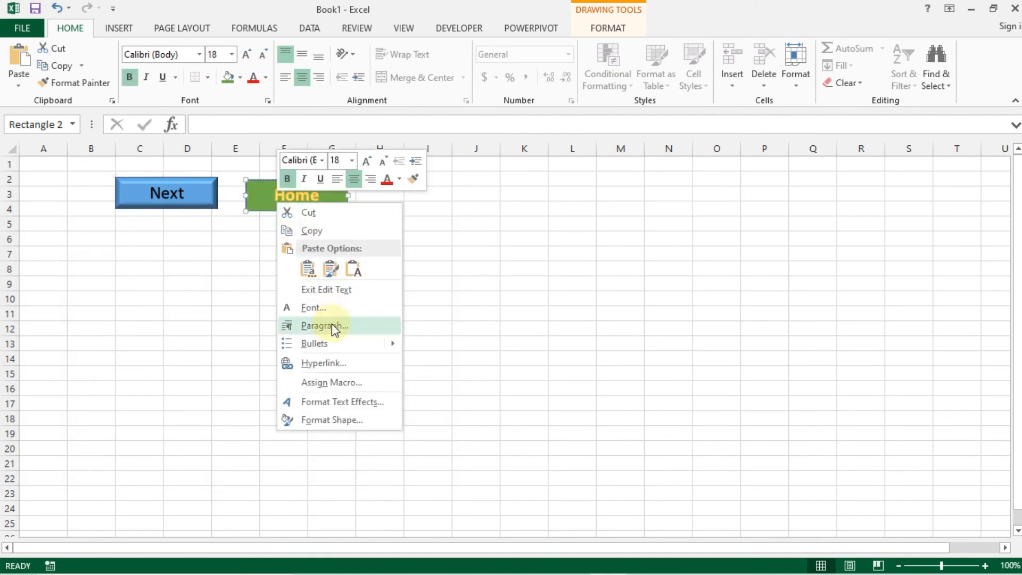
{"action": "left_click", "coordinate": [318, 367]}
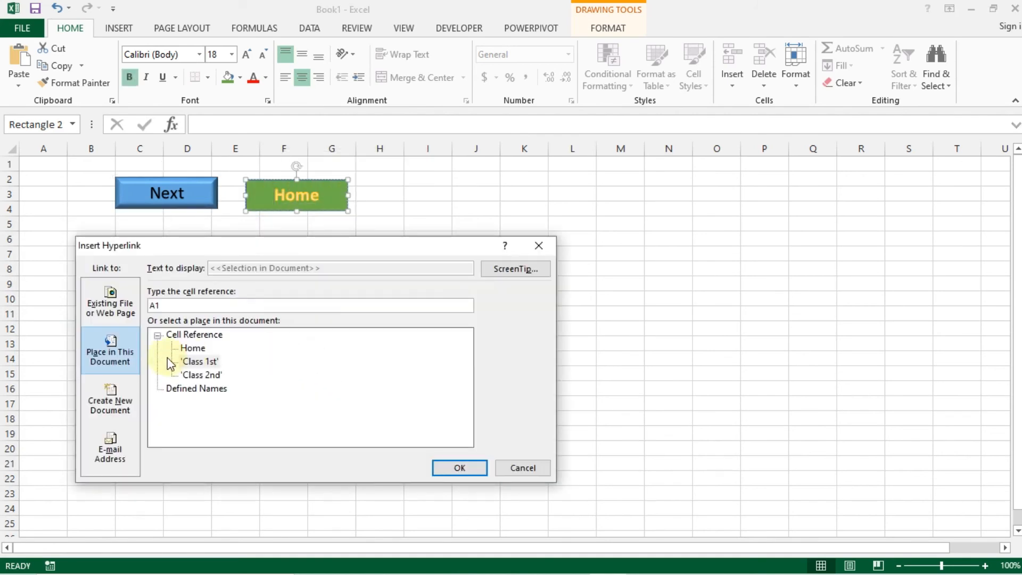
{"action": "left_click", "coordinate": [190, 349]}
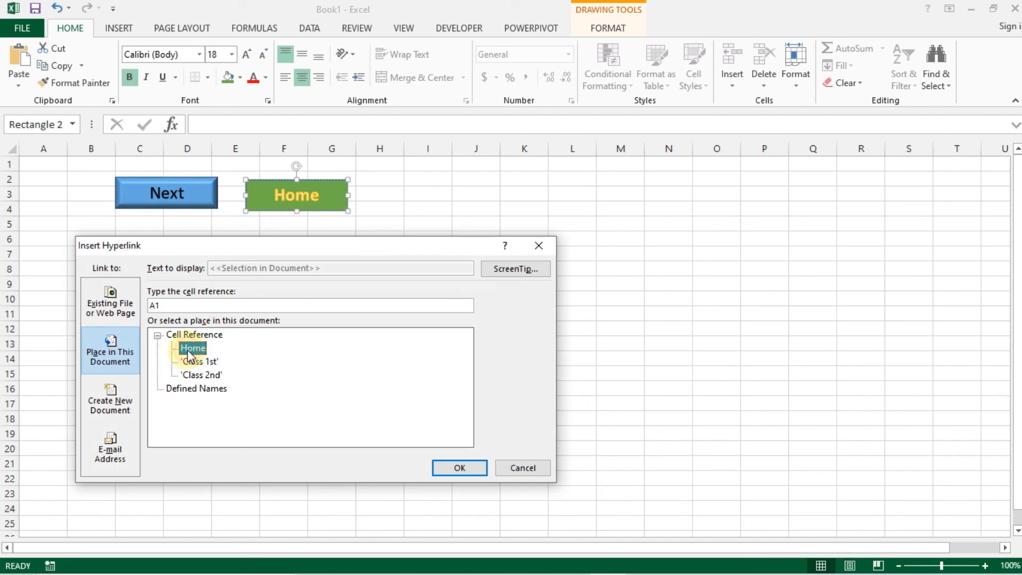
{"action": "left_click", "coordinate": [445, 469]}
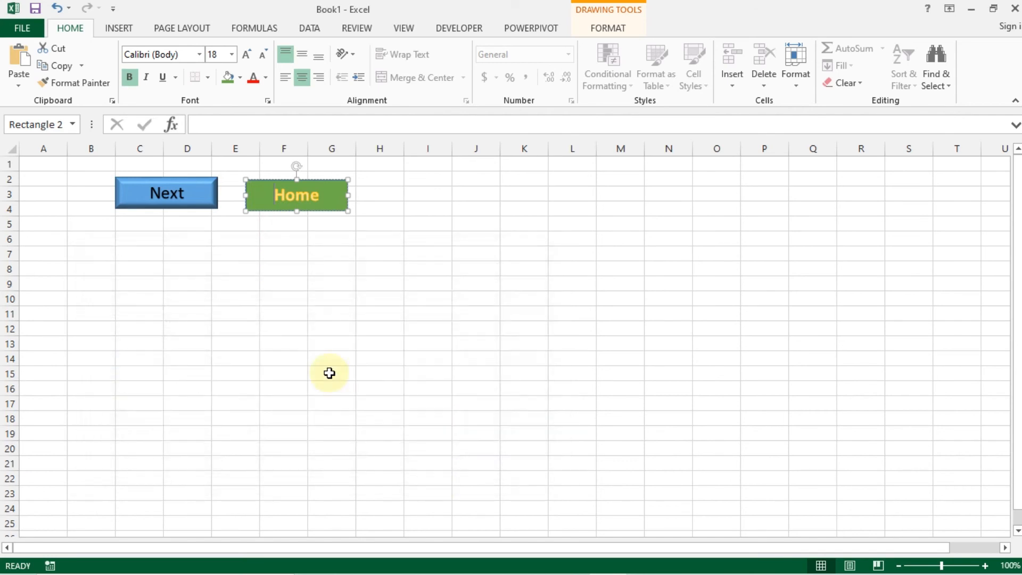
{"action": "left_click", "coordinate": [324, 373]}
{"action": "left_click", "coordinate": [181, 198]}
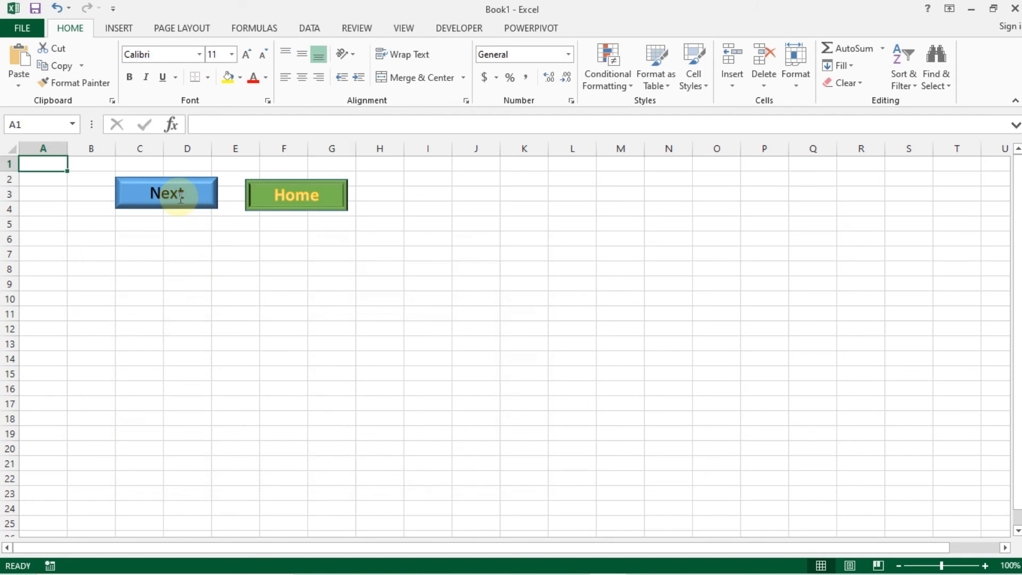
{"action": "left_click", "coordinate": [173, 194]}
{"action": "left_click_drag", "start_coordinate": [189, 283], "coordinate": [154, 207]}
{"action": "right_click", "coordinate": [152, 194]}
{"action": "left_click", "coordinate": [200, 349]}
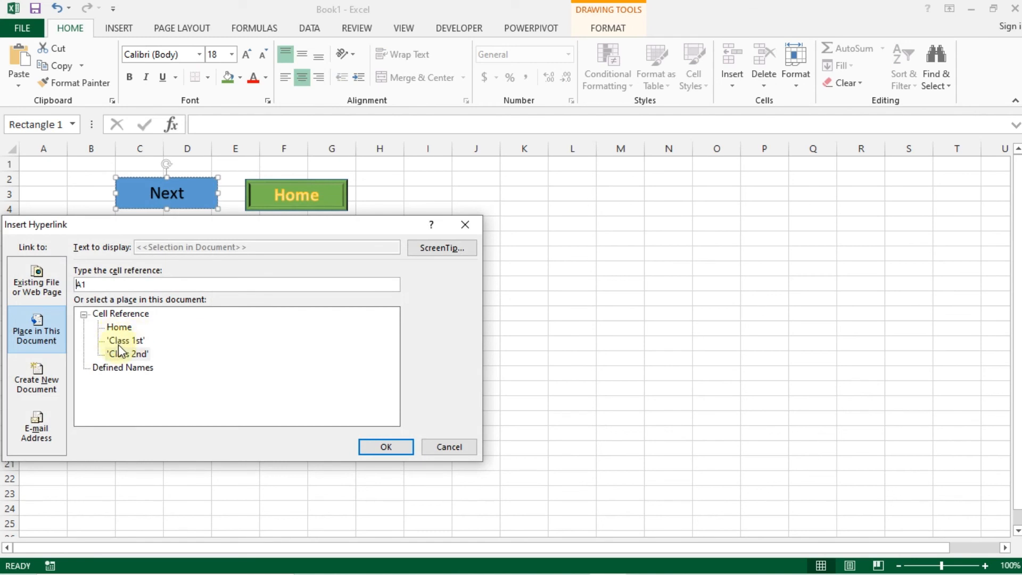
{"action": "left_click", "coordinate": [429, 450]}
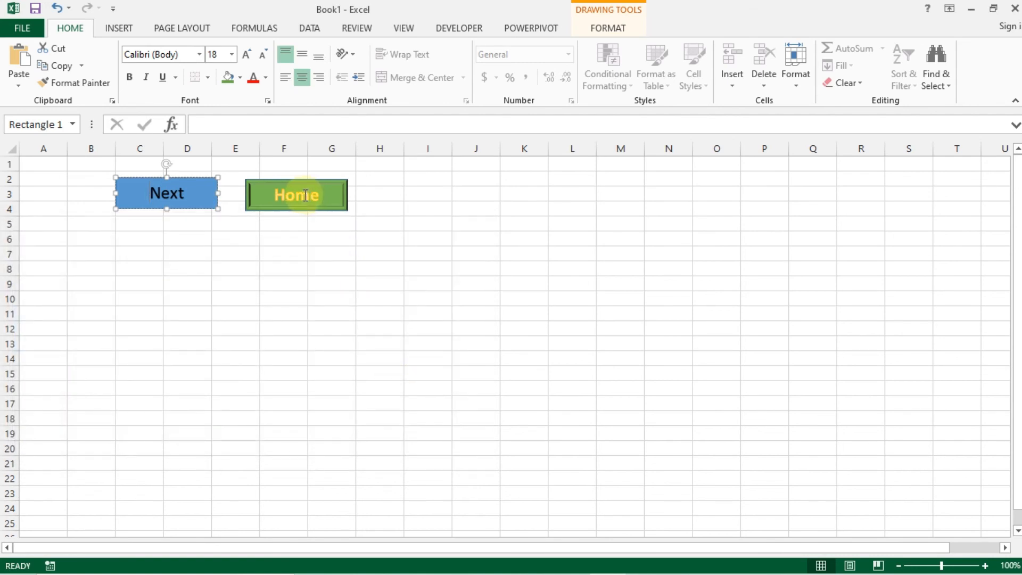
Hyperlink the green Home shape on the Class 2nd sheet to cell A1 of the Home sheet
{"action": "right_click", "coordinate": [301, 179]}
{"action": "left_click", "coordinate": [276, 220]}
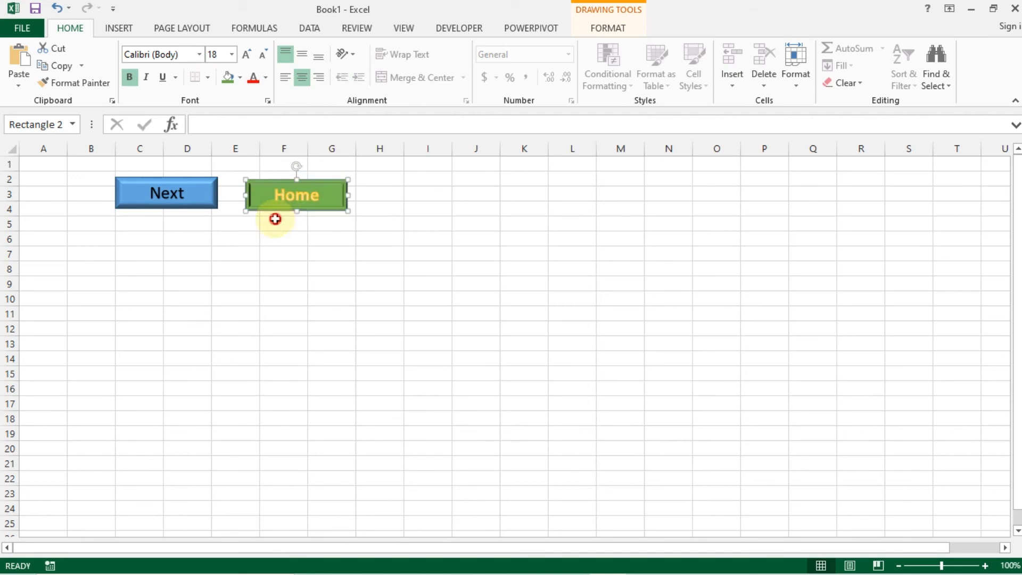
{"action": "right_click", "coordinate": [270, 193]}
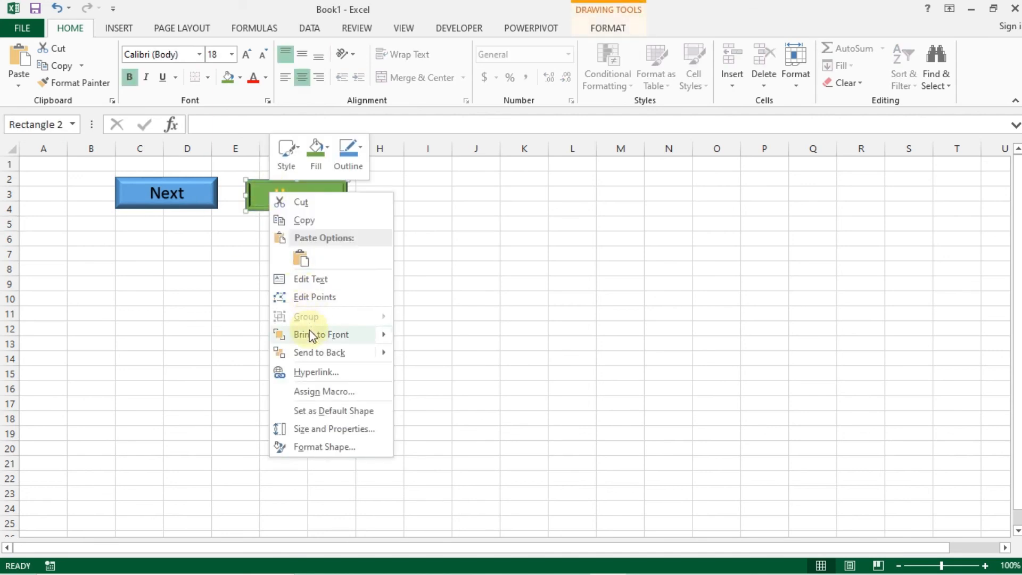
{"action": "left_click", "coordinate": [312, 373]}
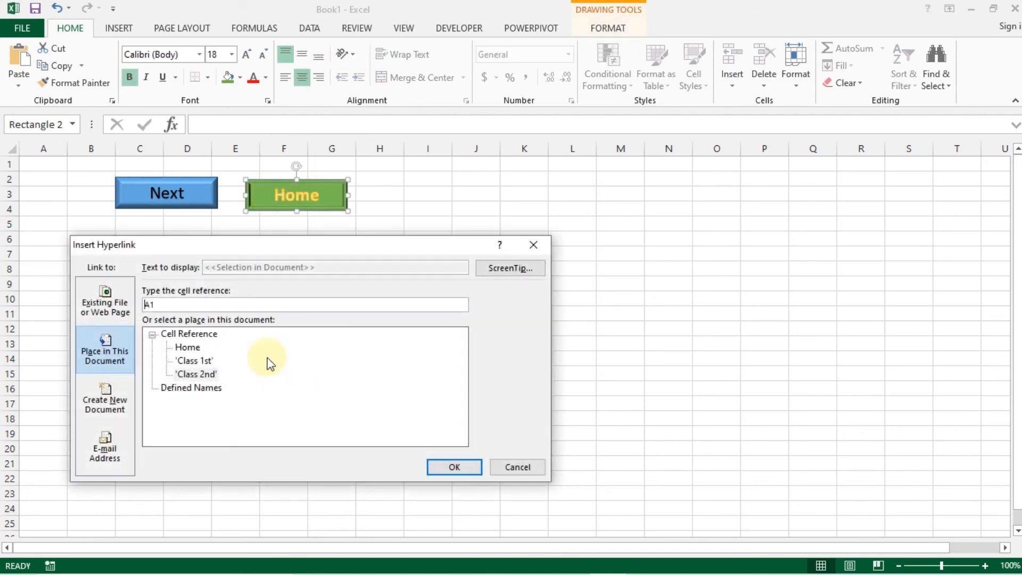
{"action": "left_click", "coordinate": [187, 347]}
{"action": "left_click", "coordinate": [439, 464]}
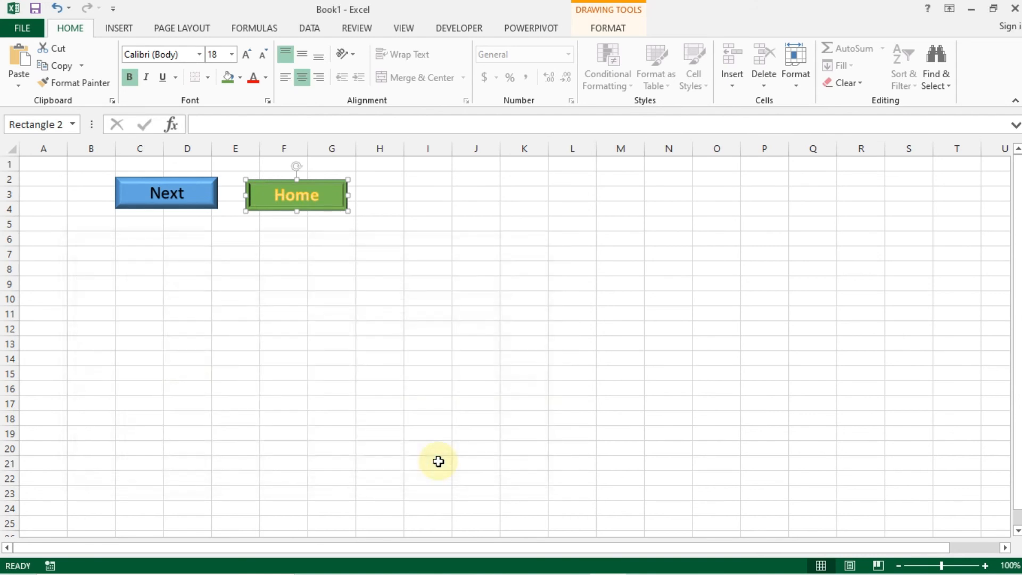
{"action": "left_click", "coordinate": [332, 283]}
Test the links by going from Class 2nd to Home, to Class 2nd, back to Home and on to Class 1st
{"action": "left_click", "coordinate": [282, 195]}
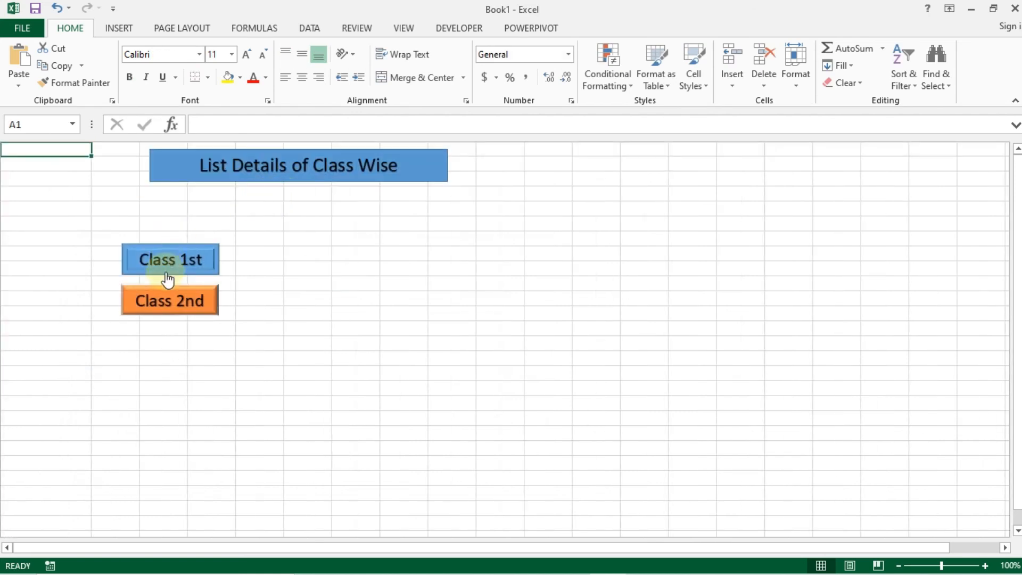
{"action": "left_click", "coordinate": [160, 292]}
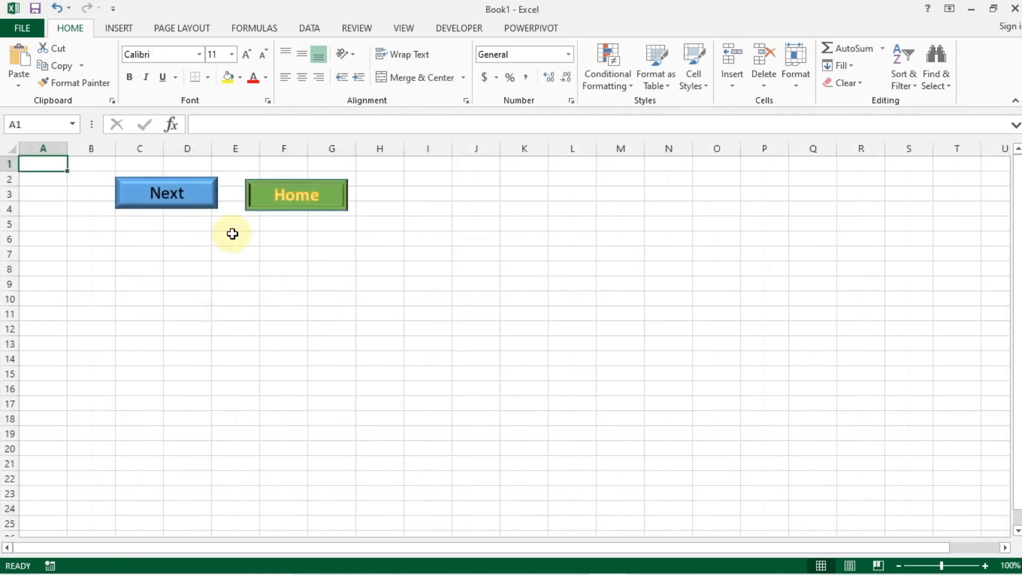
{"action": "left_click", "coordinate": [264, 208]}
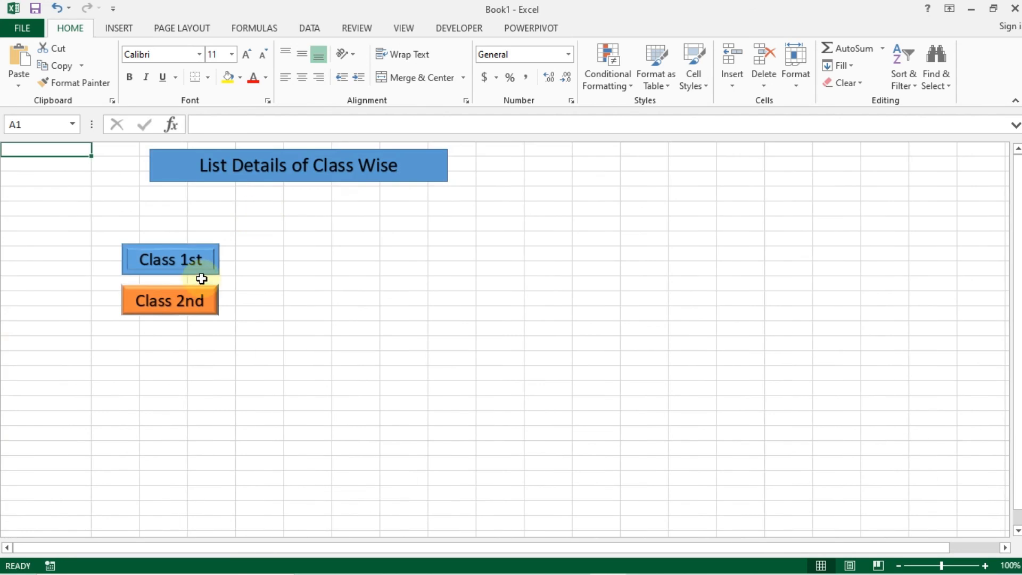
{"action": "left_click", "coordinate": [187, 264]}
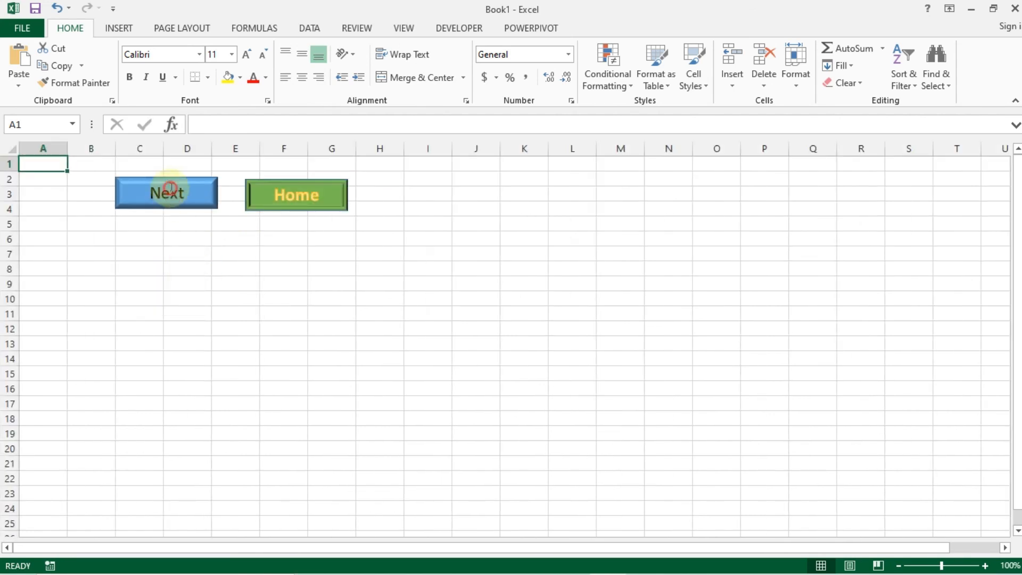
Change the text of the Next shape on the Class 2nd sheet to "Back"
{"action": "left_click", "coordinate": [196, 198], "text": "ctrl"}
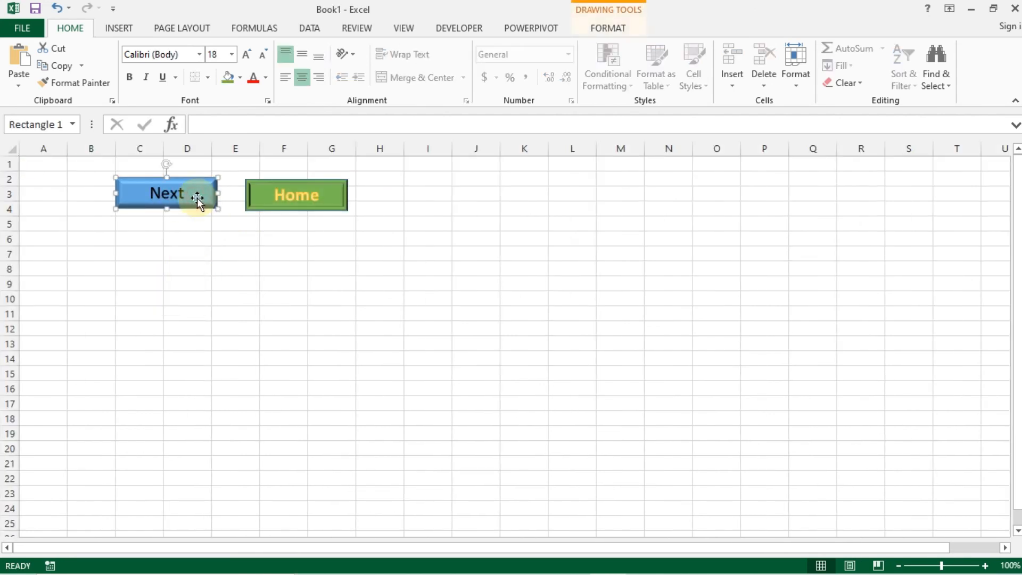
{"action": "left_click", "coordinate": [184, 194]}
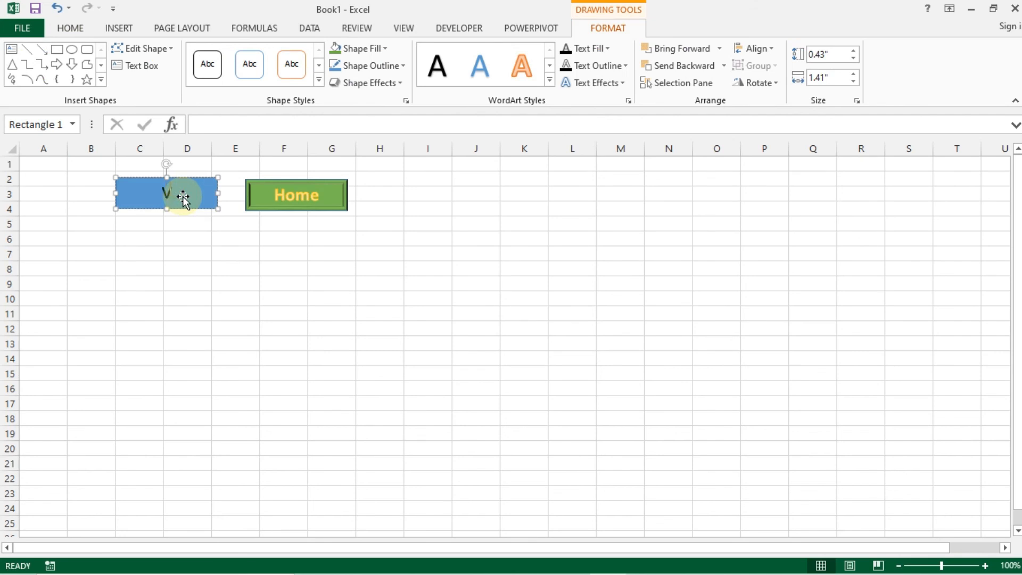
{"action": "type", "text": "Back"}
{"action": "left_click", "coordinate": [190, 282]}
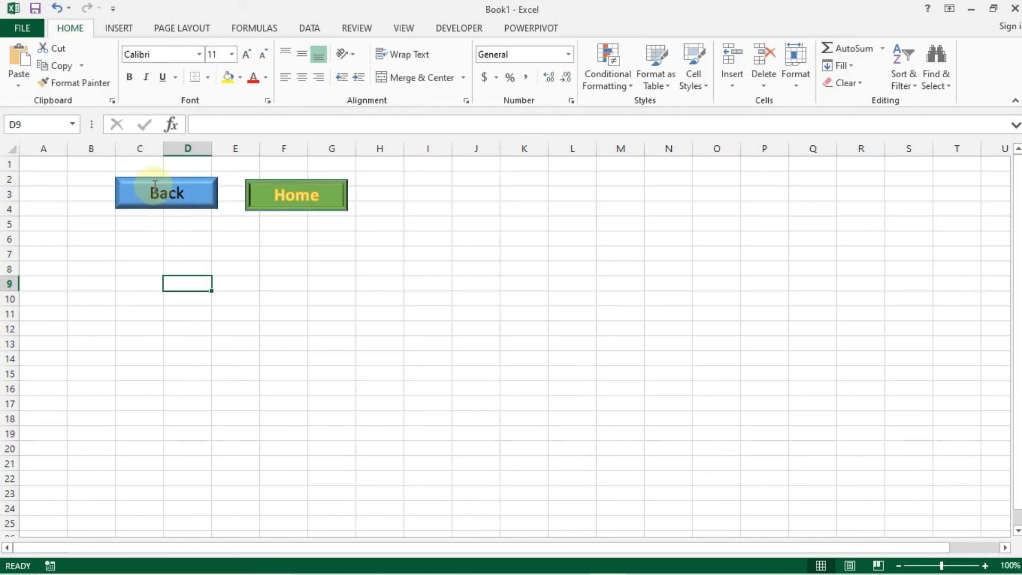
Hyperlink the Back shape to cell A1 of the 'Class 1st' sheet and follow the link
{"action": "right_click", "coordinate": [155, 185]}
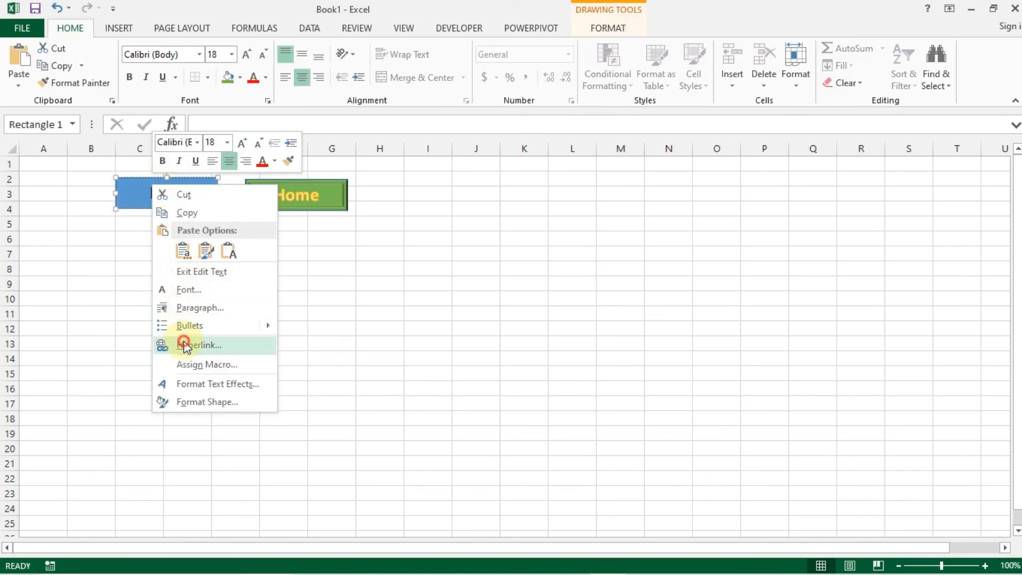
{"action": "left_click", "coordinate": [184, 344]}
{"action": "left_click", "coordinate": [130, 333]}
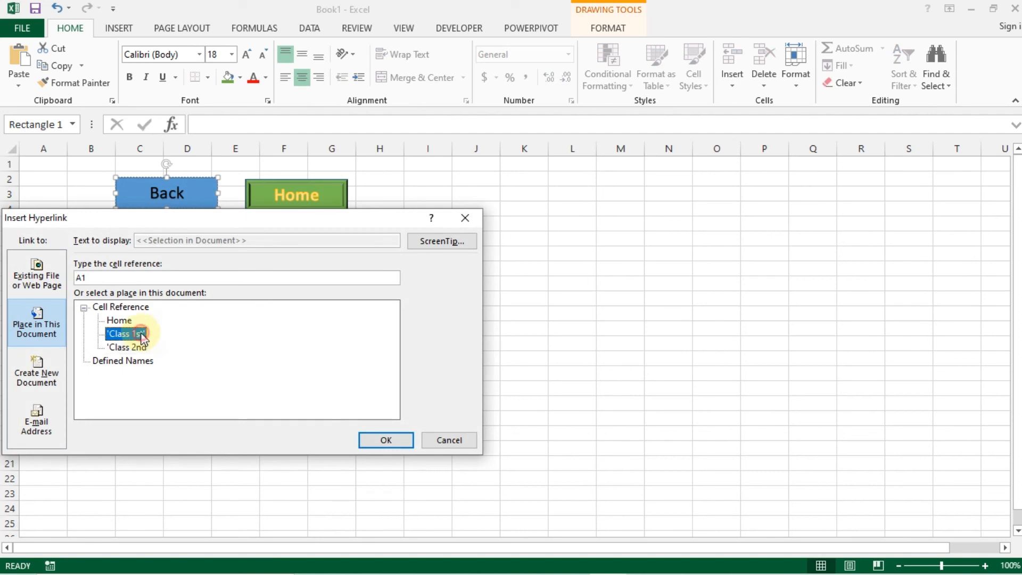
{"action": "left_click", "coordinate": [365, 441]}
{"action": "left_click", "coordinate": [331, 401]}
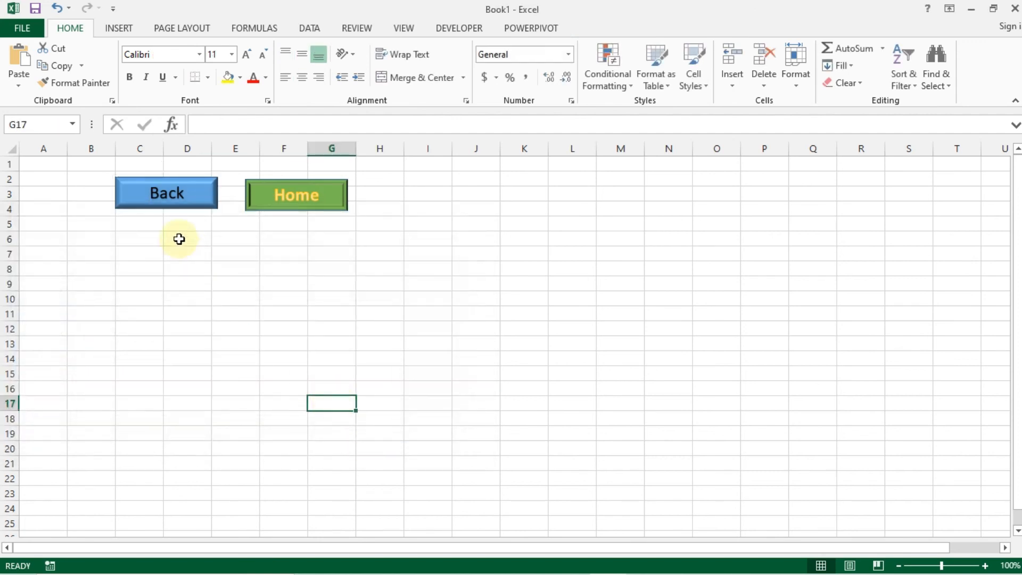
{"action": "left_click", "coordinate": [169, 204]}
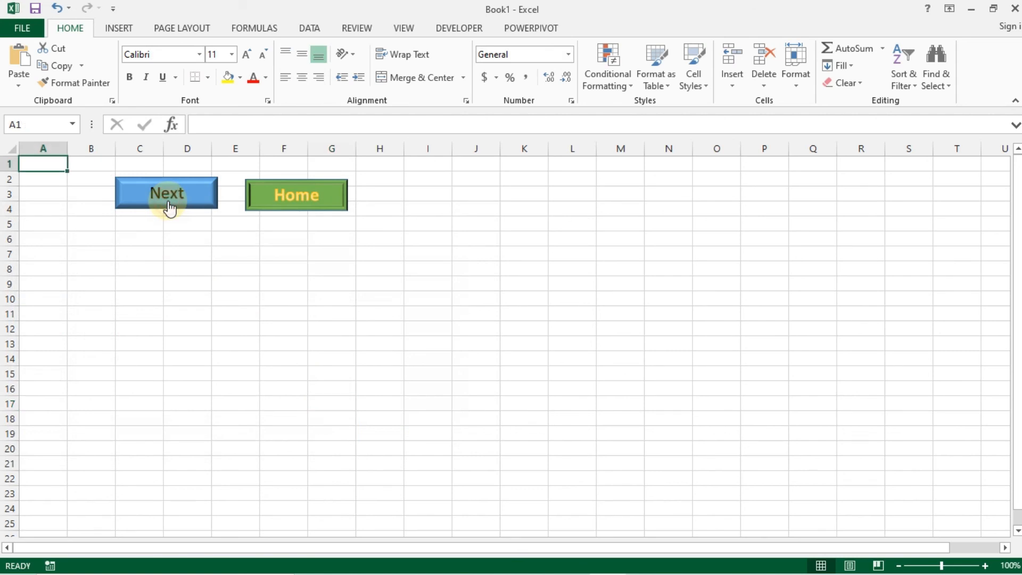
Show the workbook's sheet tabs through the advanced display options, and follow the Next link to the Class 2nd sheet
{"action": "left_click", "coordinate": [12, 26]}
{"action": "left_click", "coordinate": [26, 360]}
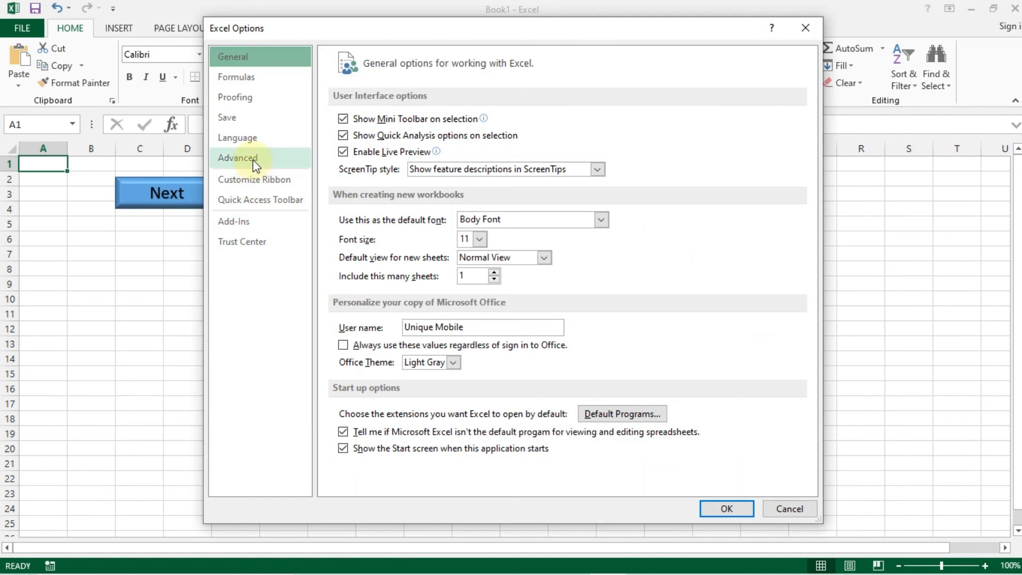
{"action": "left_click", "coordinate": [254, 160]}
{"action": "left_click_drag", "start_coordinate": [807, 116], "coordinate": [817, 282]}
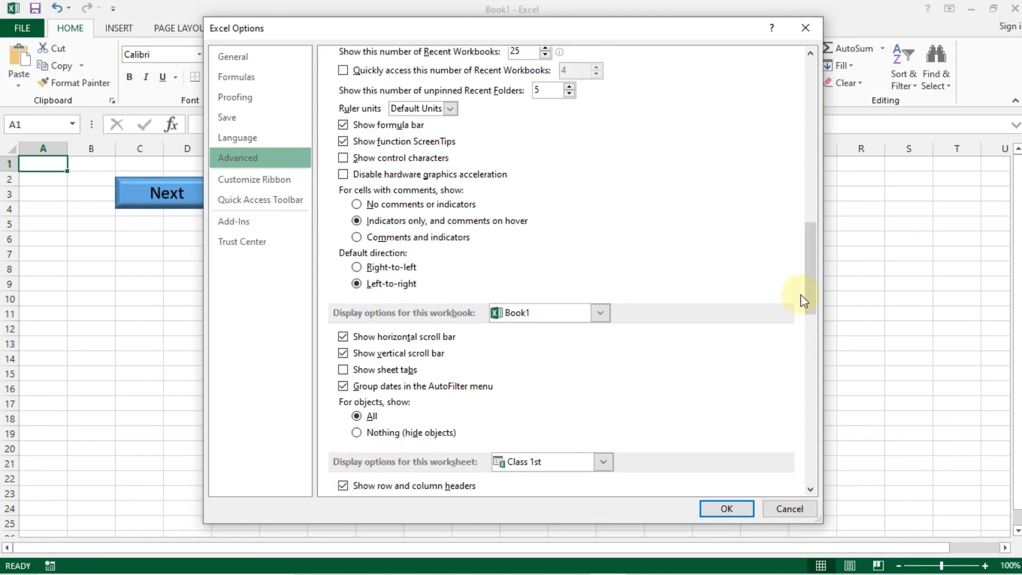
{"action": "left_click_drag", "start_coordinate": [807, 290], "coordinate": [810, 319]}
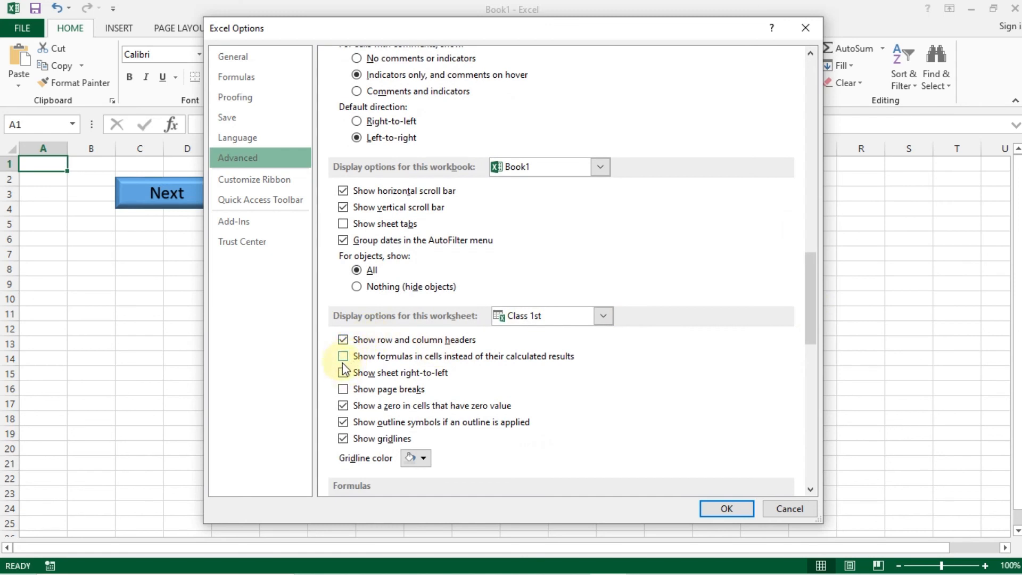
{"action": "left_click", "coordinate": [344, 224]}
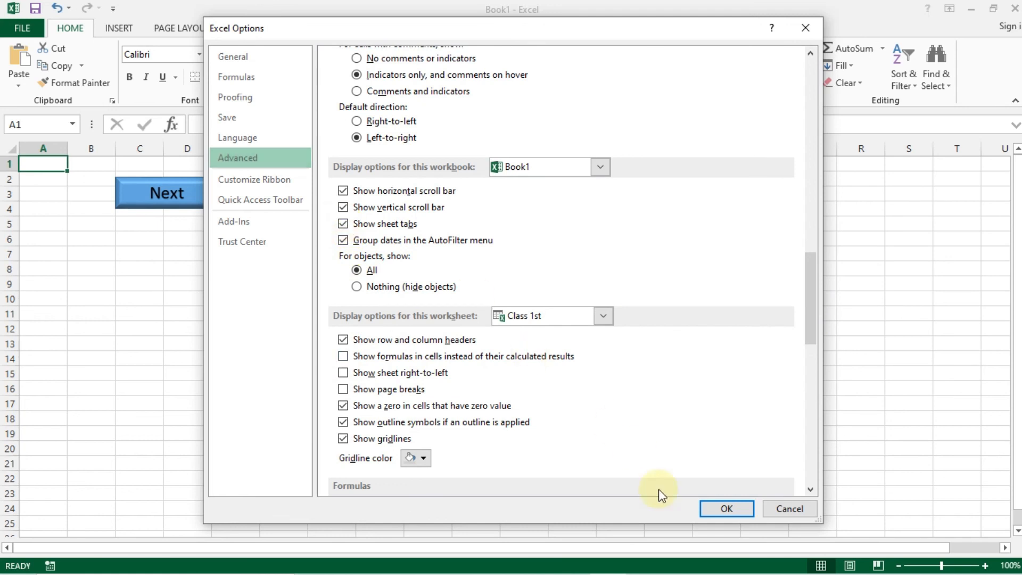
{"action": "left_click", "coordinate": [711, 508]}
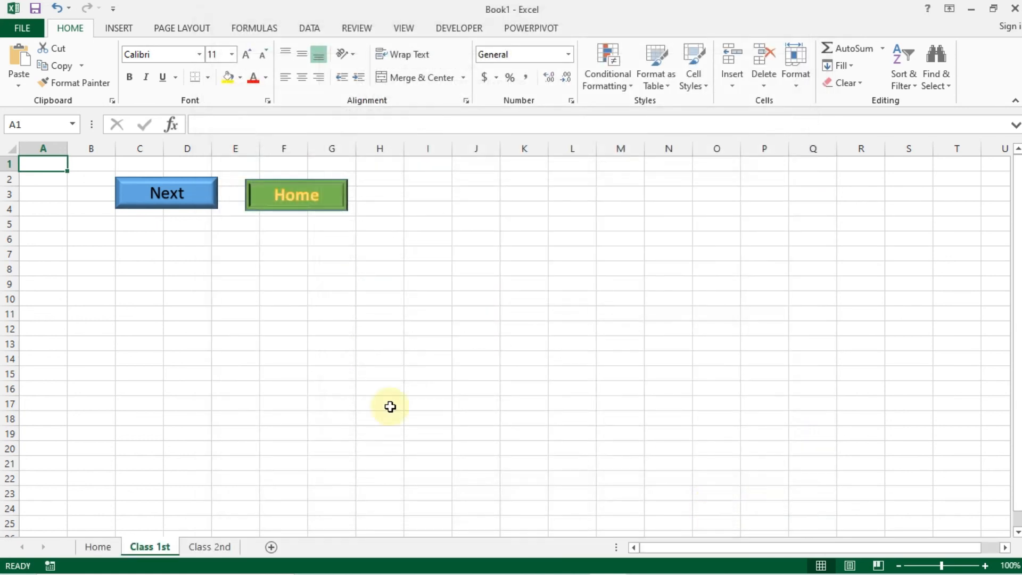
{"action": "left_click", "coordinate": [164, 193]}
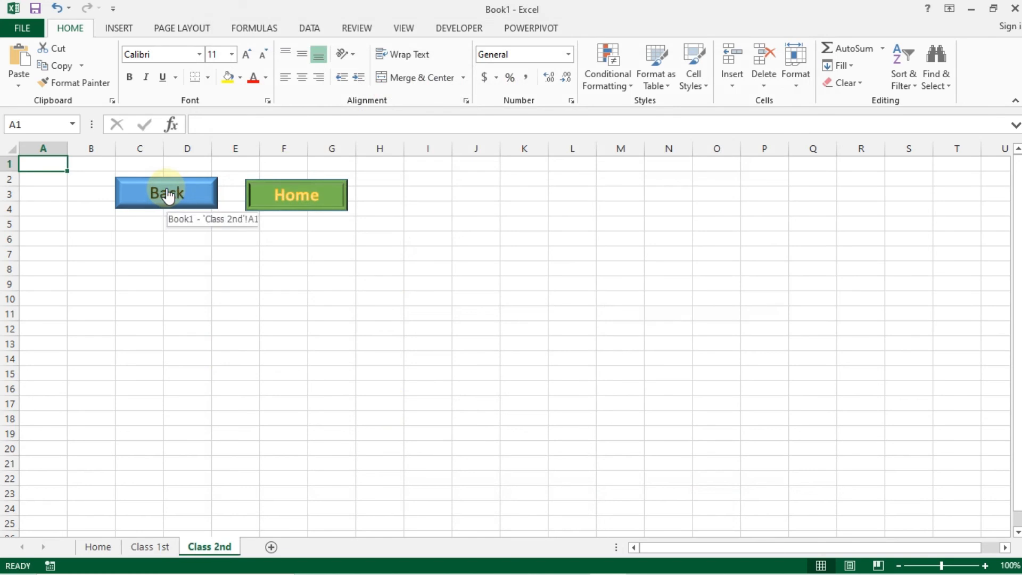
Follow the Home link and show row and column headers on the Home sheet through the advanced display options
{"action": "left_click", "coordinate": [289, 196]}
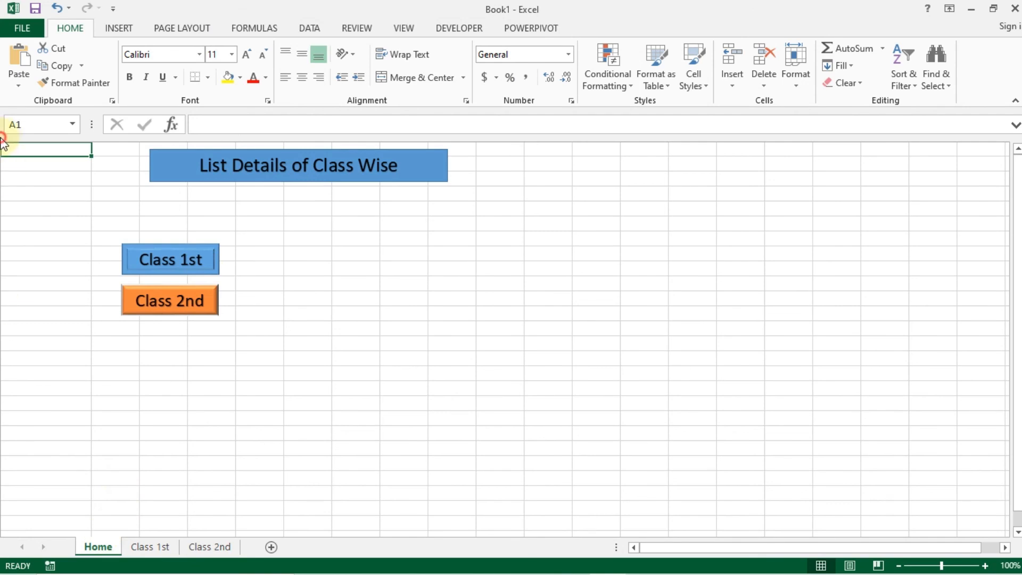
{"action": "left_click", "coordinate": [6, 28]}
{"action": "left_click", "coordinate": [31, 363]}
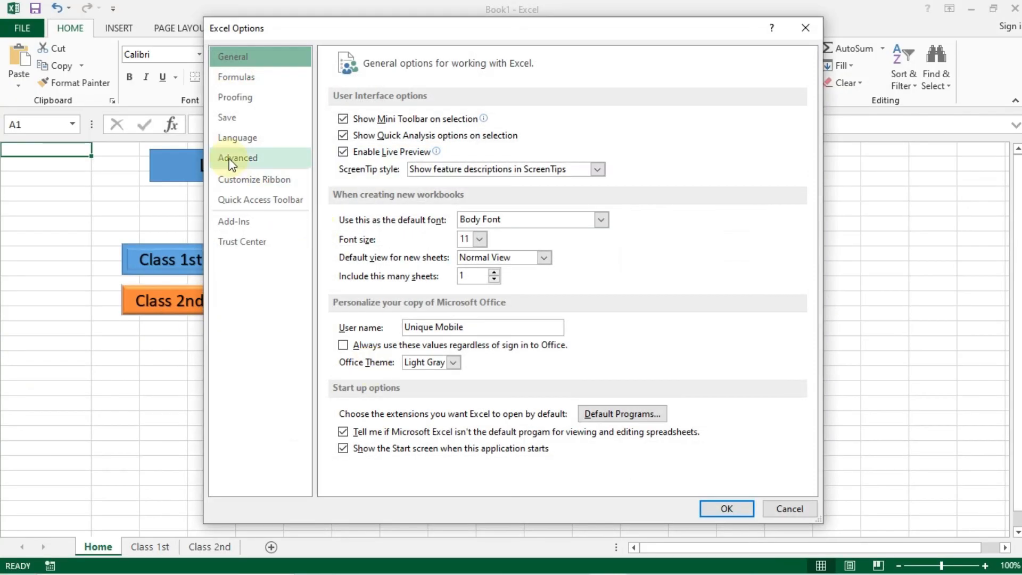
{"action": "left_click", "coordinate": [230, 160]}
{"action": "left_click_drag", "start_coordinate": [814, 110], "coordinate": [807, 343]}
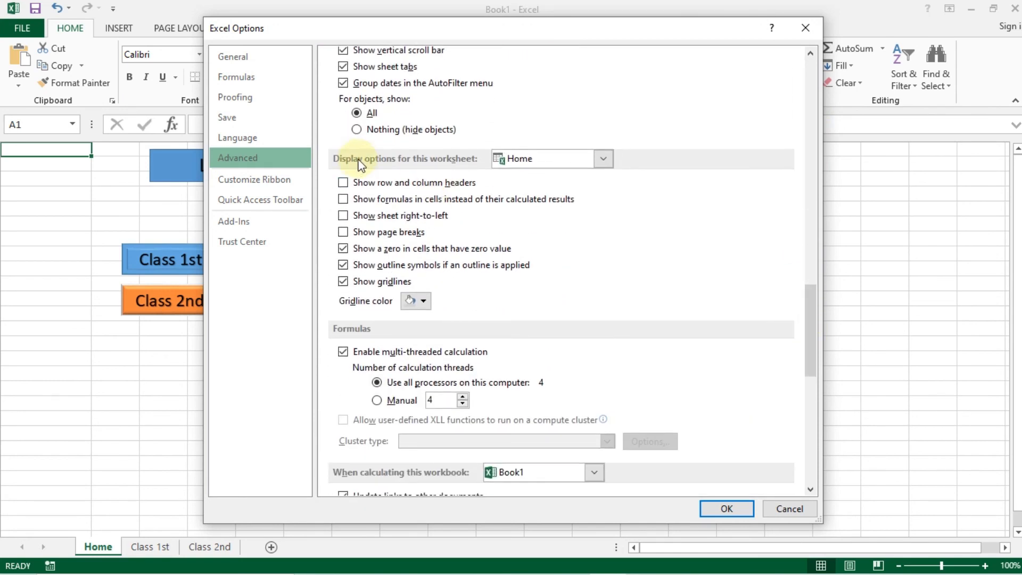
{"action": "left_click", "coordinate": [343, 184]}
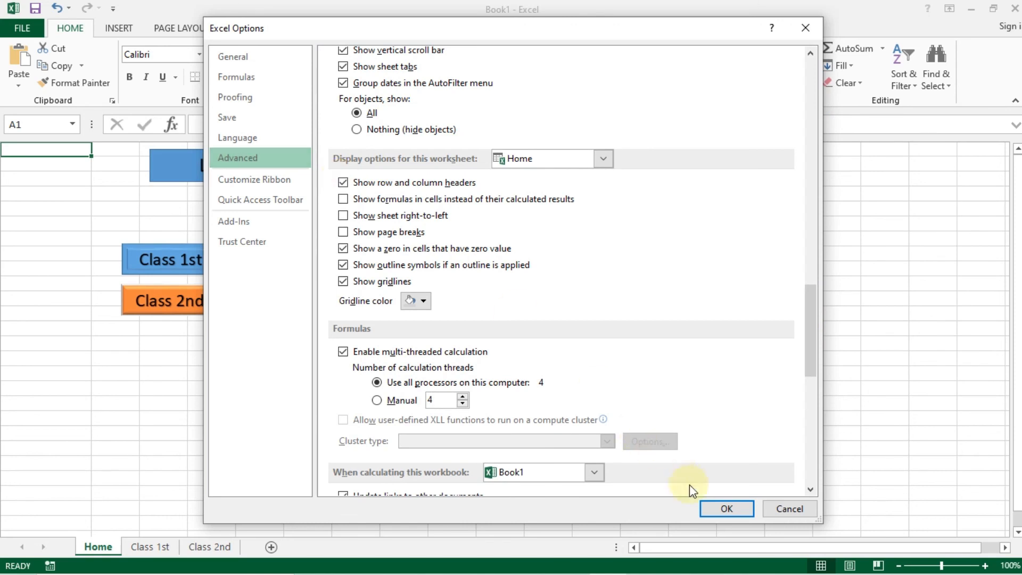
{"action": "left_click", "coordinate": [708, 505]}
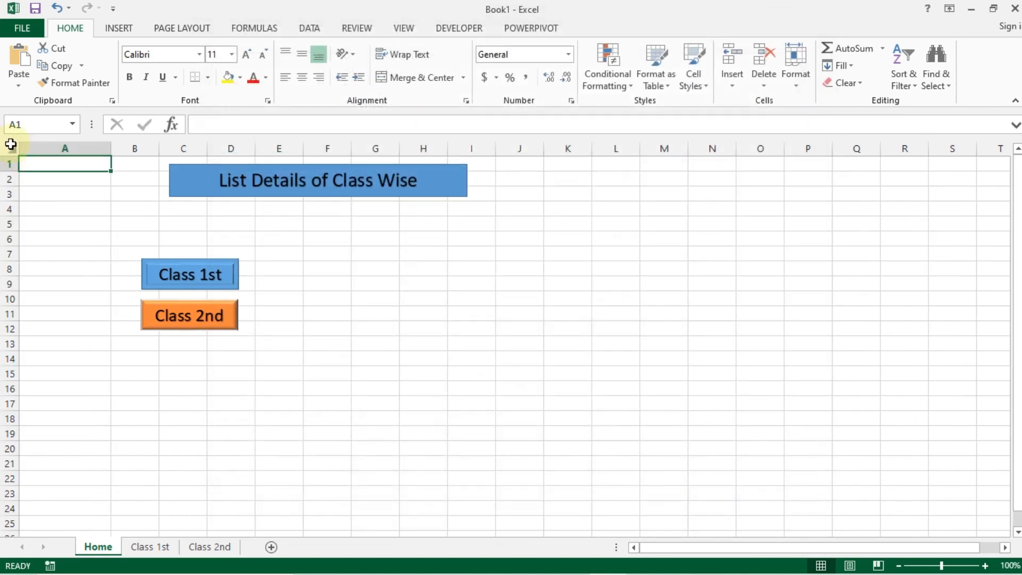
Hide the gridlines on the Home sheet, and switch its headings off and back on
{"action": "left_click", "coordinate": [11, 146]}
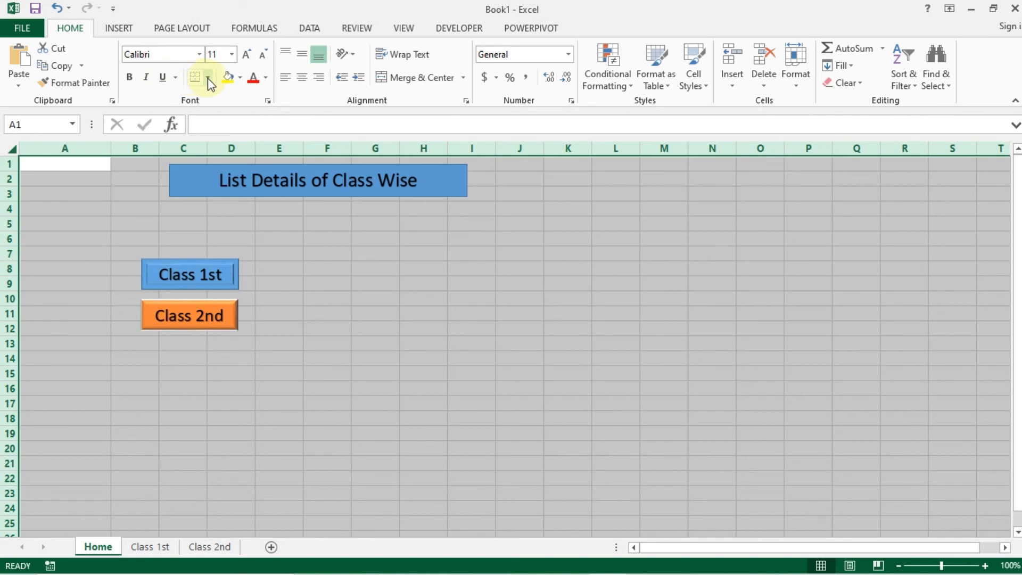
{"action": "left_click", "coordinate": [420, 33]}
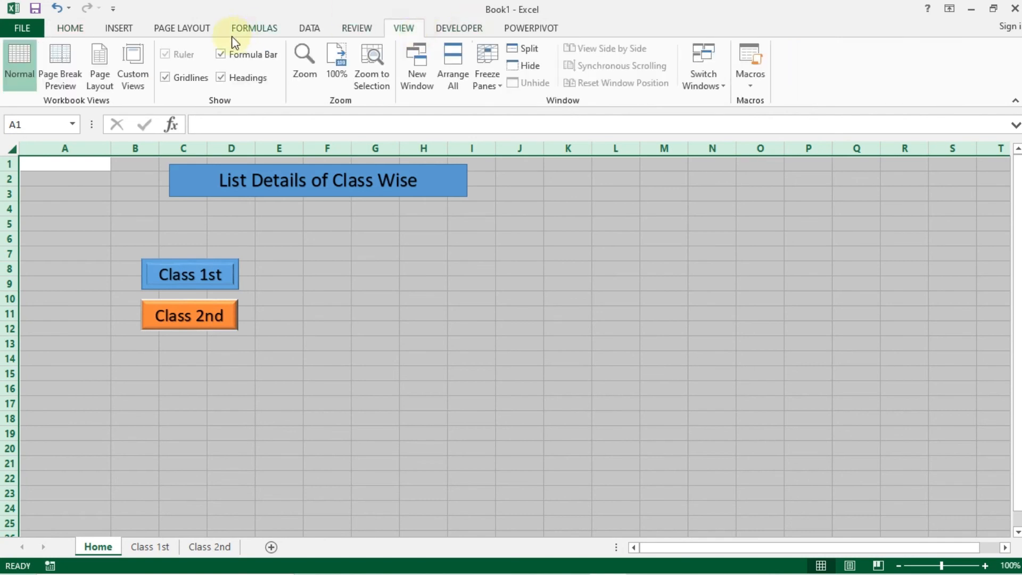
{"action": "left_click", "coordinate": [192, 78]}
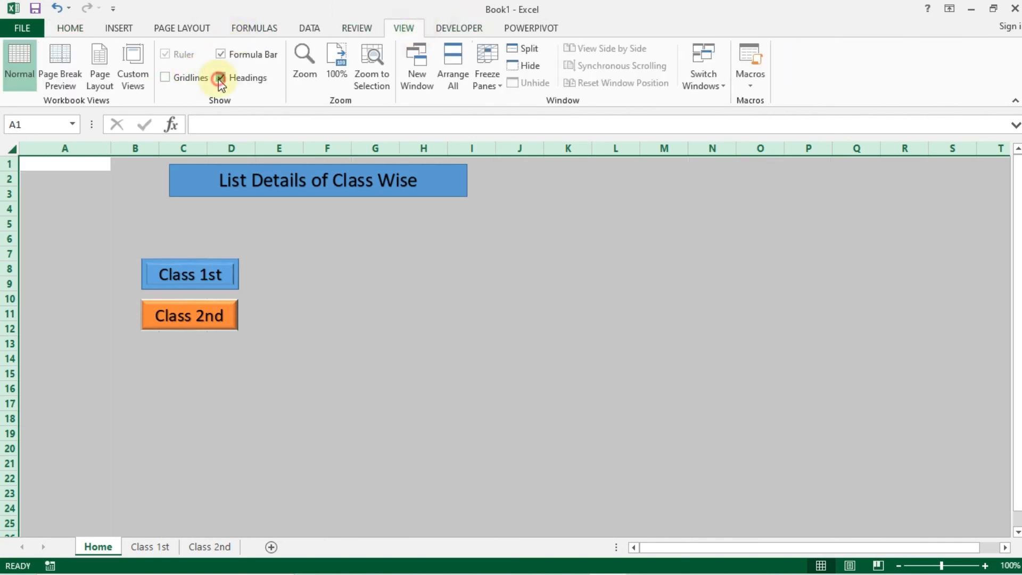
{"action": "left_click", "coordinate": [220, 78]}
{"action": "left_click", "coordinate": [219, 78]}
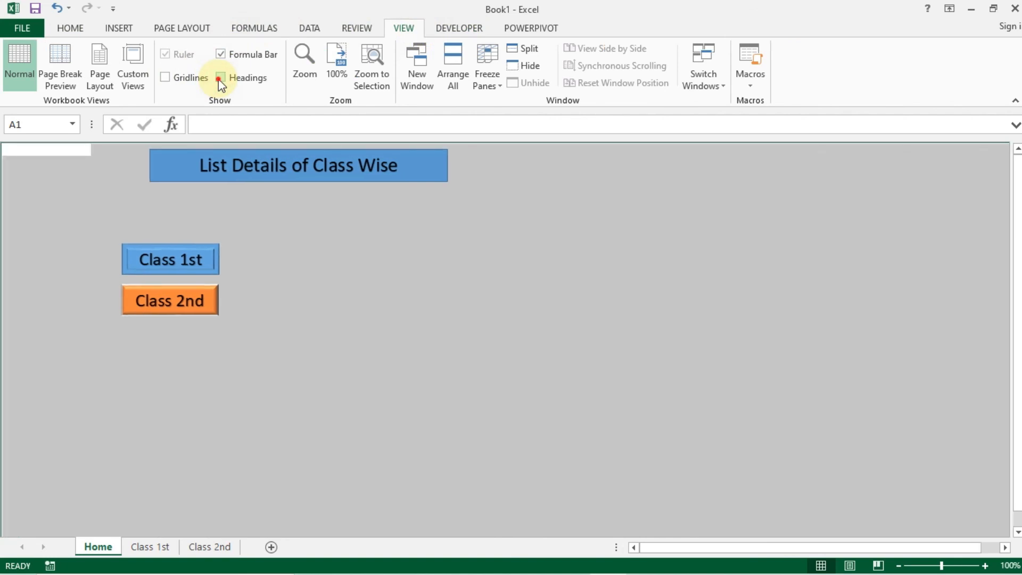
{"action": "left_click", "coordinate": [220, 78]}
{"action": "left_click", "coordinate": [287, 279]}
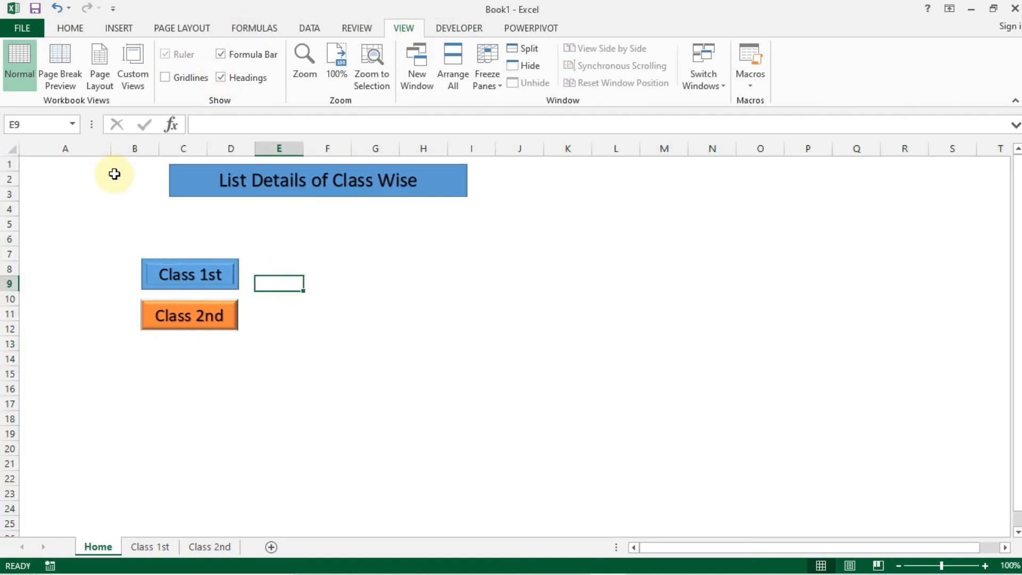
{"action": "left_click", "coordinate": [501, 384]}
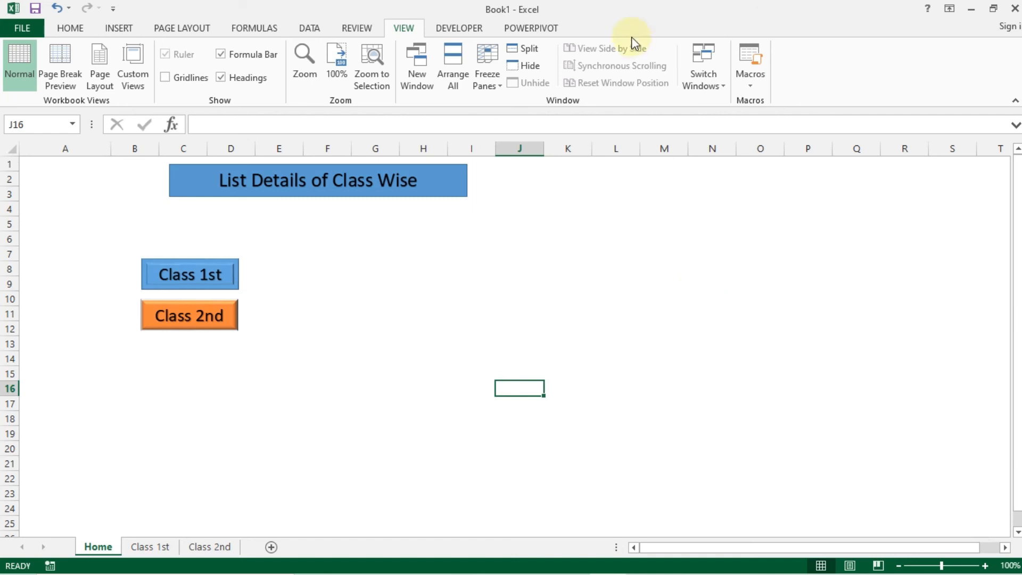
{"action": "mouse_move", "coordinate": [573, 5]}
{"action": "mouse_move", "coordinate": [502, 7]}
{"action": "left_click", "coordinate": [589, 8]}
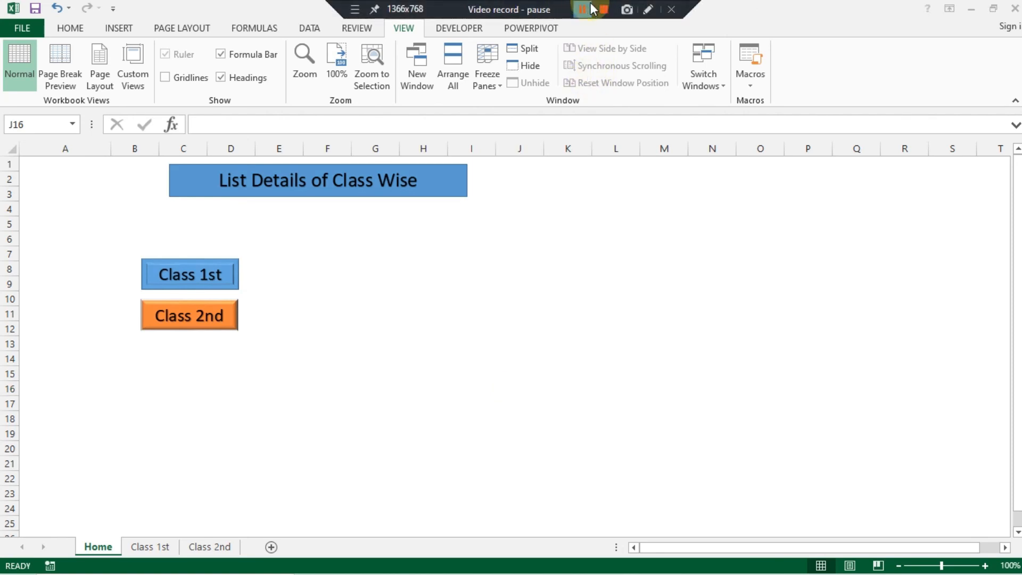